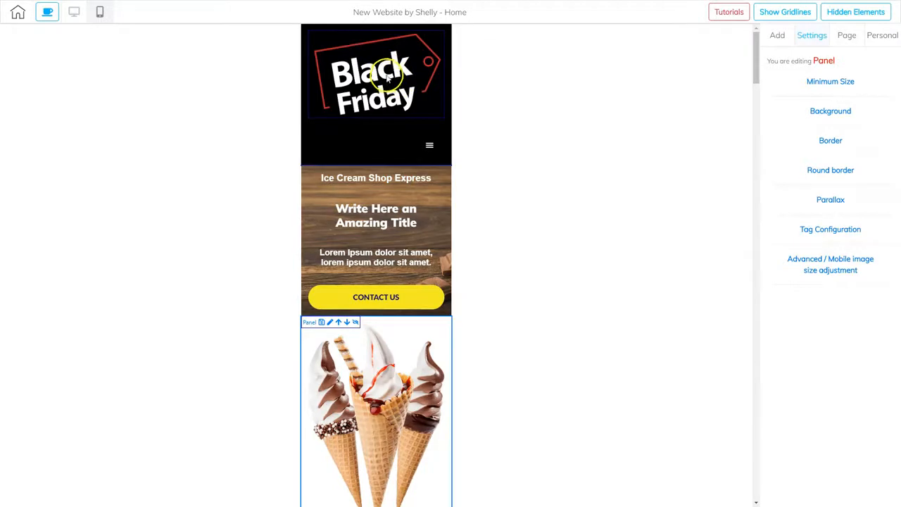
Step: Set the Black Friday header image's left and right padding to 100 and its top and bottom padding to 0
{"action": "left_click", "coordinate": [377, 84]}
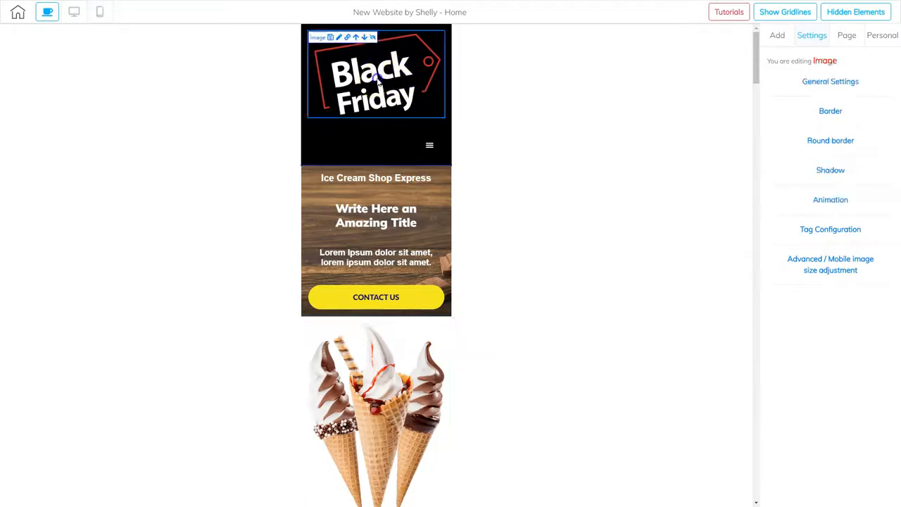
{"action": "left_click", "coordinate": [842, 266]}
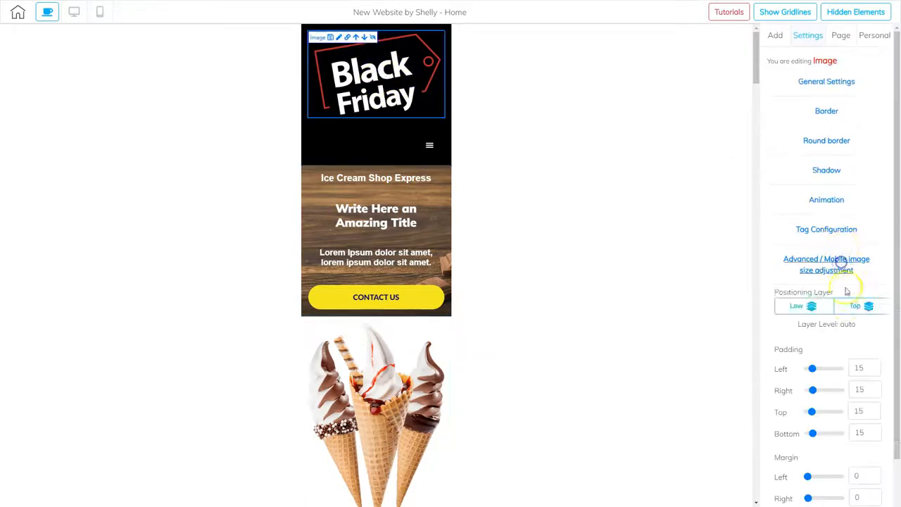
{"action": "scroll", "coordinate": [832, 304], "scroll_direction": "down", "scroll_amount": 2}
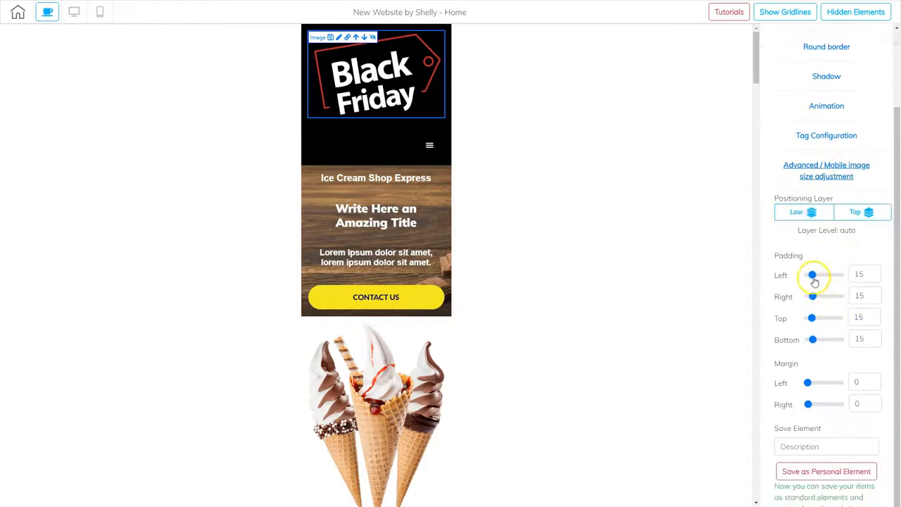
{"action": "left_click_drag", "start_coordinate": [812, 276], "coordinate": [845, 296]}
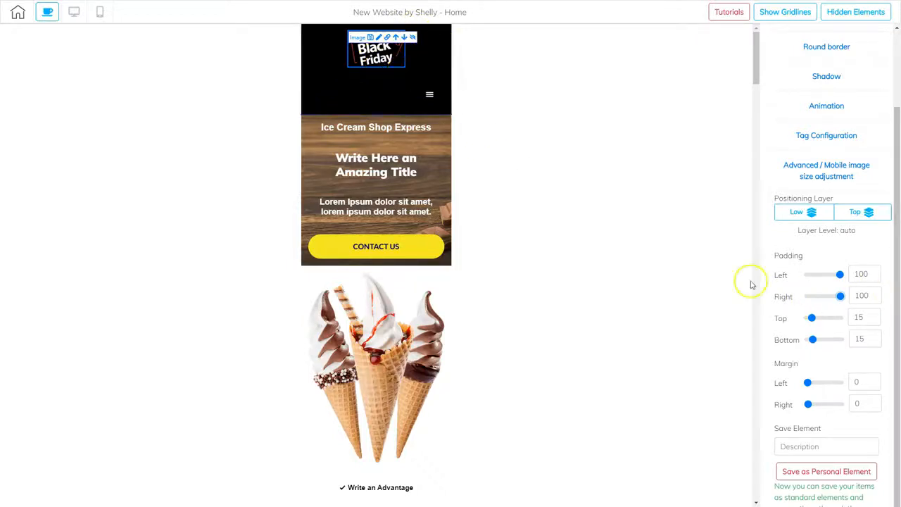
{"action": "left_click_drag", "start_coordinate": [814, 322], "coordinate": [788, 341]}
Step: Set the header menu's top and bottom padding to 0
{"action": "left_click", "coordinate": [430, 83]}
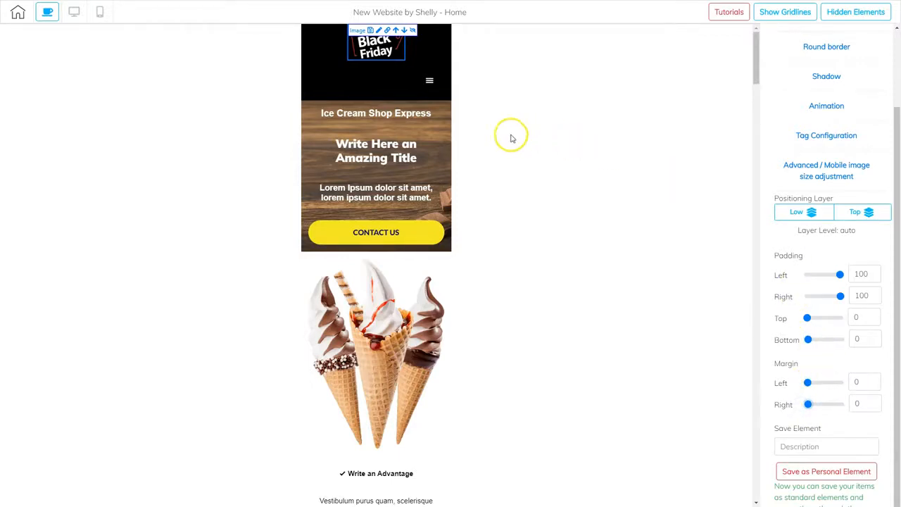
{"action": "left_click", "coordinate": [396, 87]}
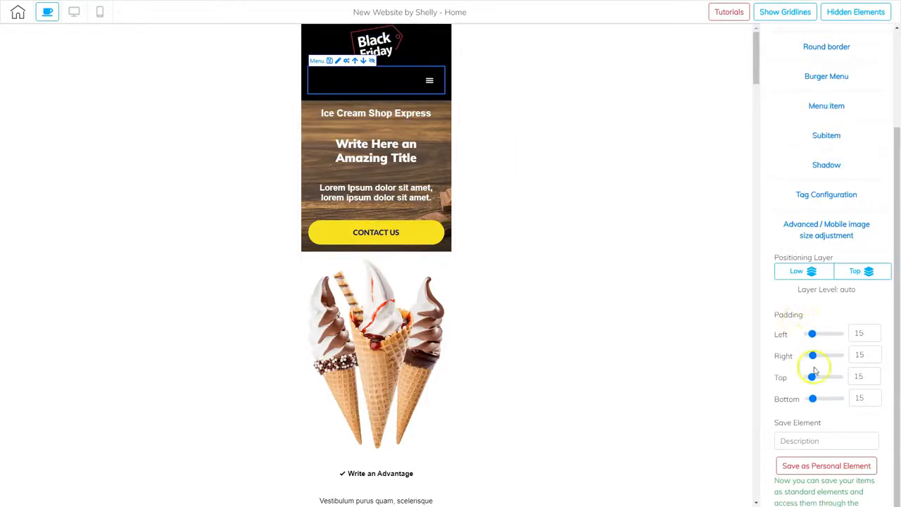
{"action": "left_click_drag", "start_coordinate": [811, 380], "coordinate": [802, 399]}
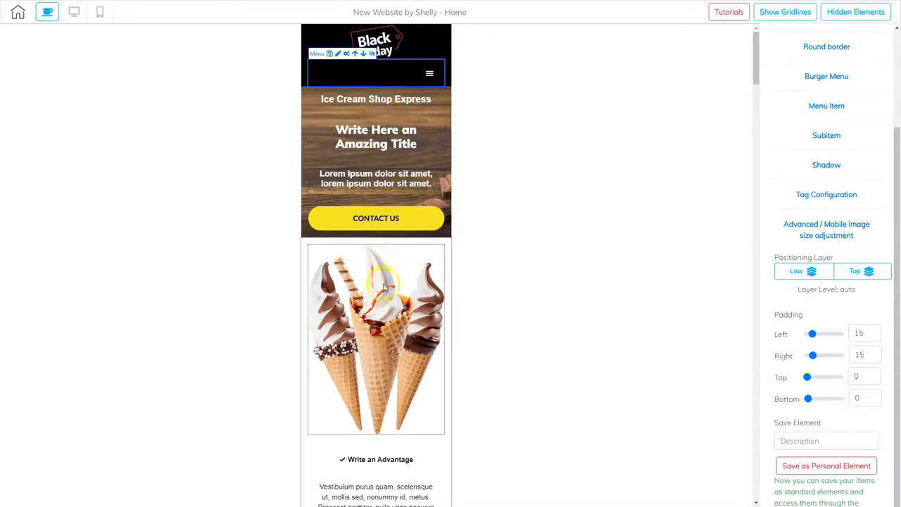
Step: Shrink the ice cream cones image by setting its left and right padding to 70
{"action": "scroll", "coordinate": [395, 282], "scroll_direction": "down", "scroll_amount": 5}
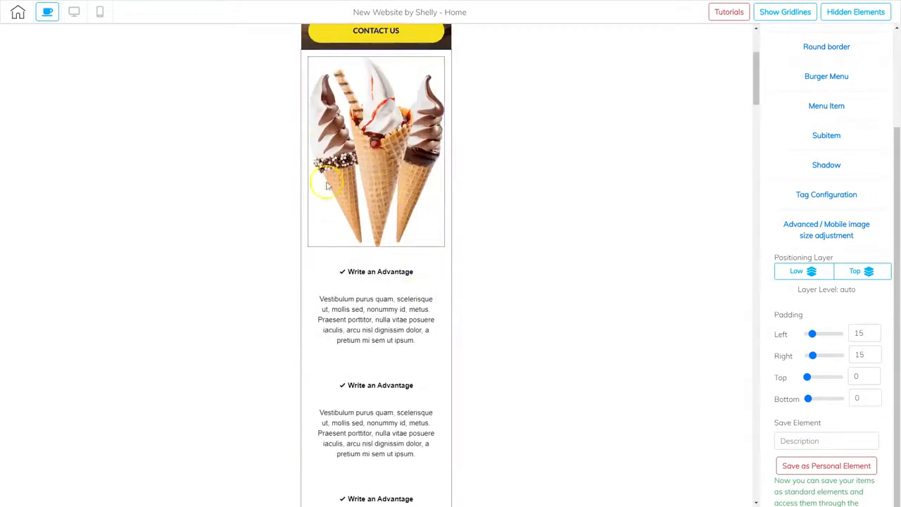
{"action": "scroll", "coordinate": [370, 257], "scroll_direction": "down", "scroll_amount": 8}
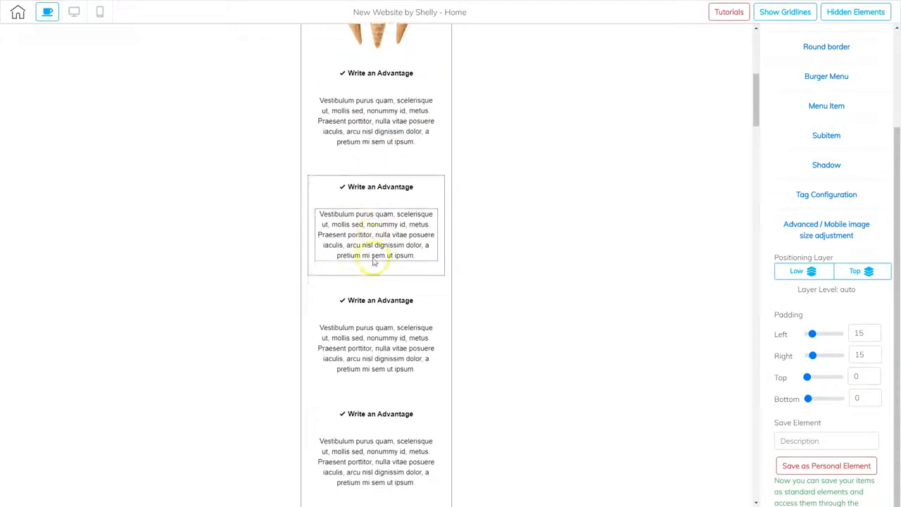
{"action": "scroll", "coordinate": [372, 291], "scroll_direction": "up", "scroll_amount": 7}
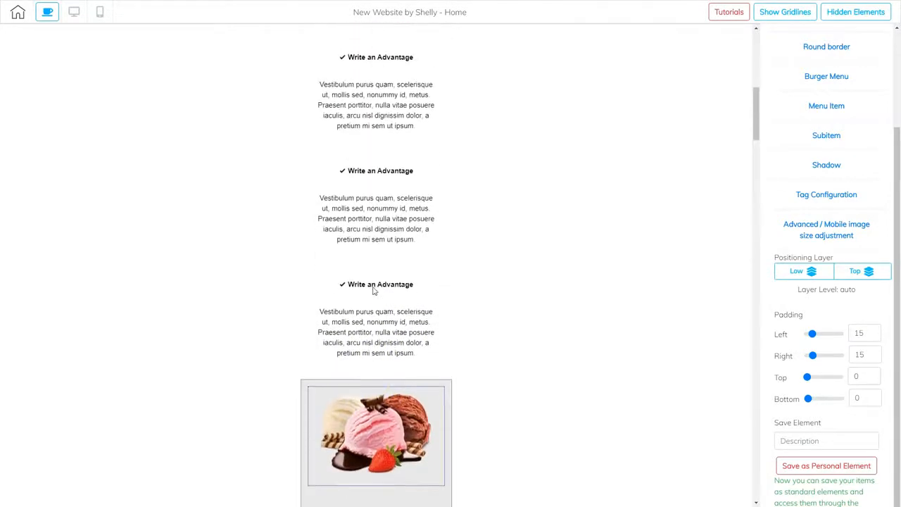
{"action": "scroll", "coordinate": [374, 290], "scroll_direction": "up", "scroll_amount": 3}
{"action": "left_click", "coordinate": [375, 210]}
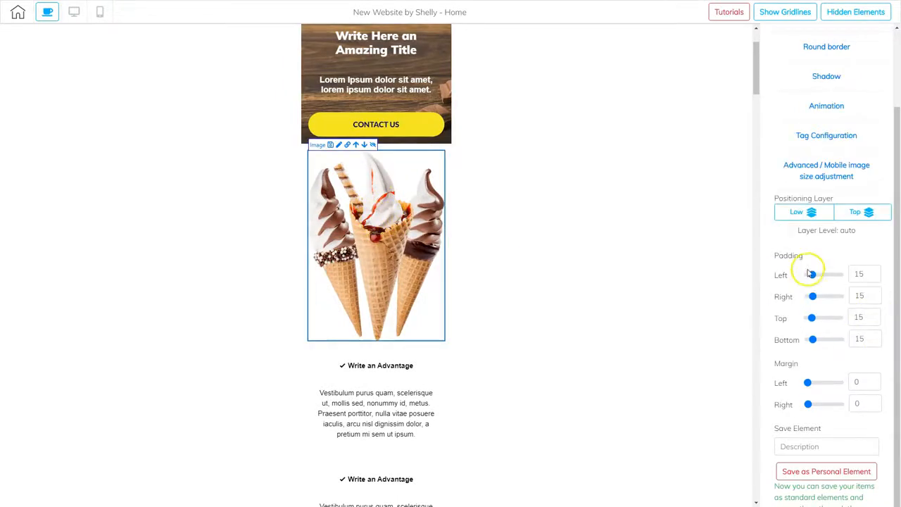
{"action": "left_click_drag", "start_coordinate": [812, 274], "coordinate": [825, 296]}
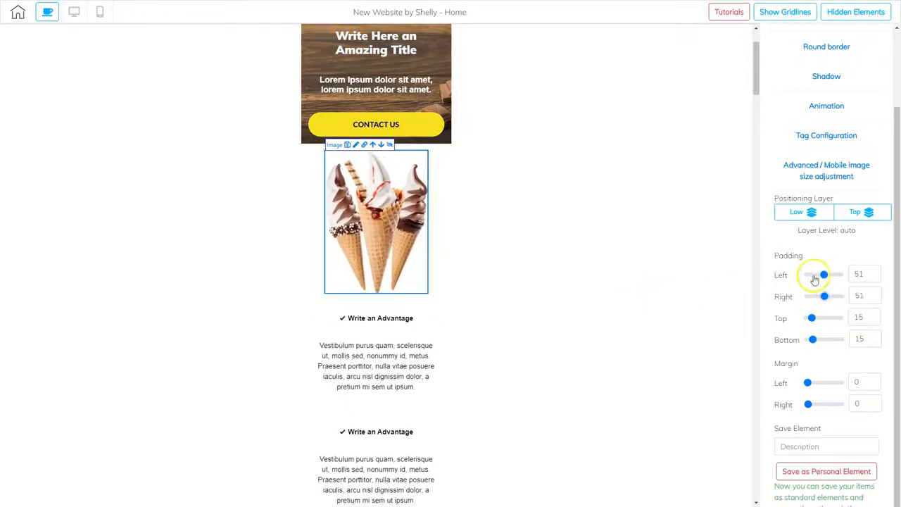
{"action": "left_click_drag", "start_coordinate": [826, 275], "coordinate": [831, 296]}
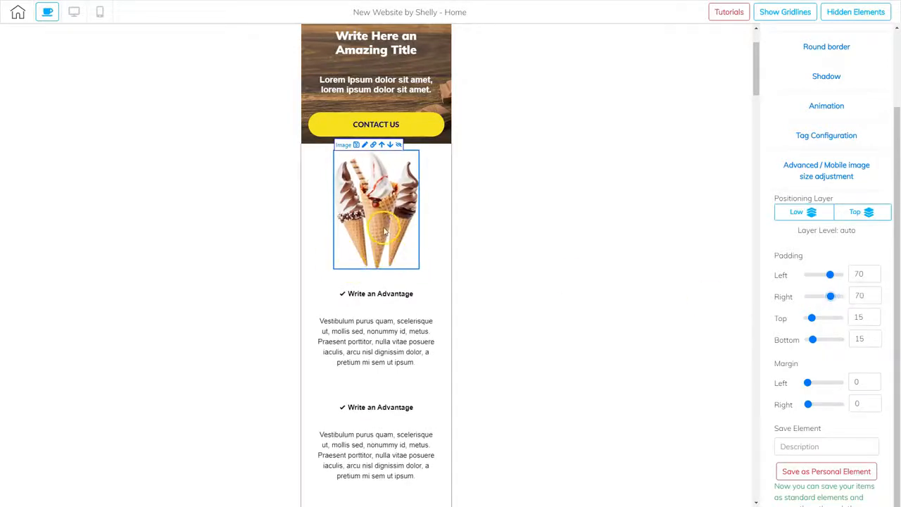
Step: Examine the mobile layout from the advantages list down to the order of titles and icons in the services section
{"action": "scroll", "coordinate": [361, 292], "scroll_direction": "down", "scroll_amount": 1}
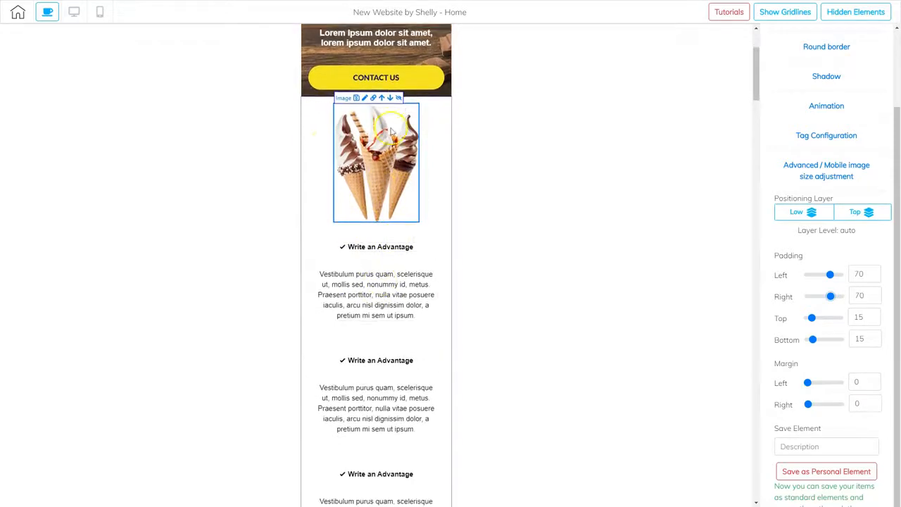
{"action": "scroll", "coordinate": [357, 256], "scroll_direction": "down", "scroll_amount": 3}
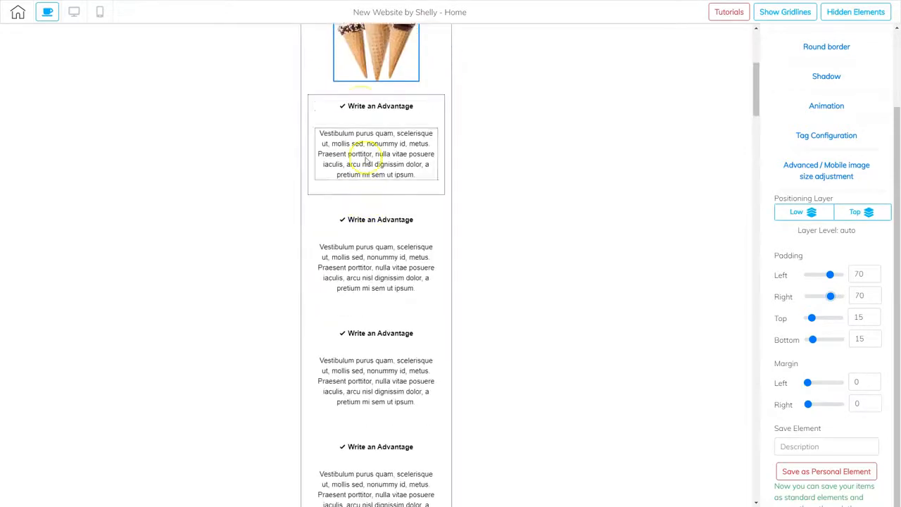
{"action": "scroll", "coordinate": [378, 338], "scroll_direction": "down", "scroll_amount": 6}
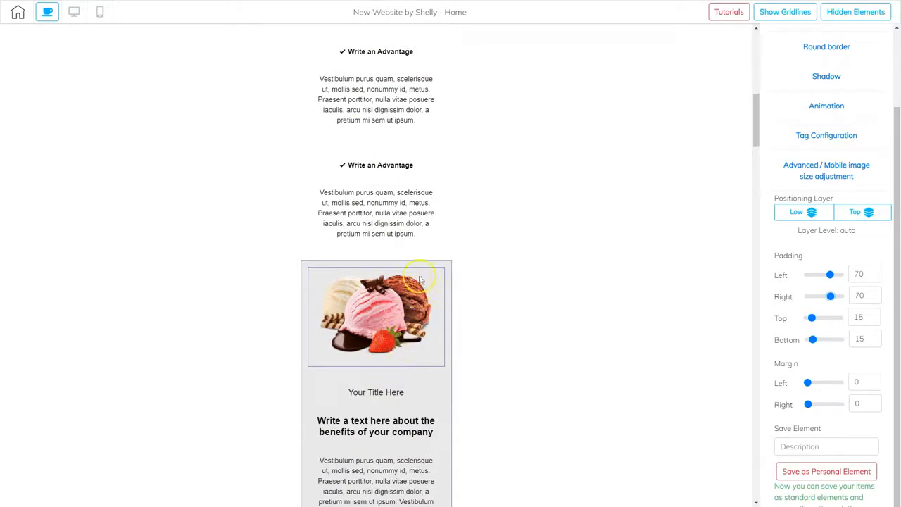
{"action": "scroll", "coordinate": [419, 280], "scroll_direction": "down", "scroll_amount": 3}
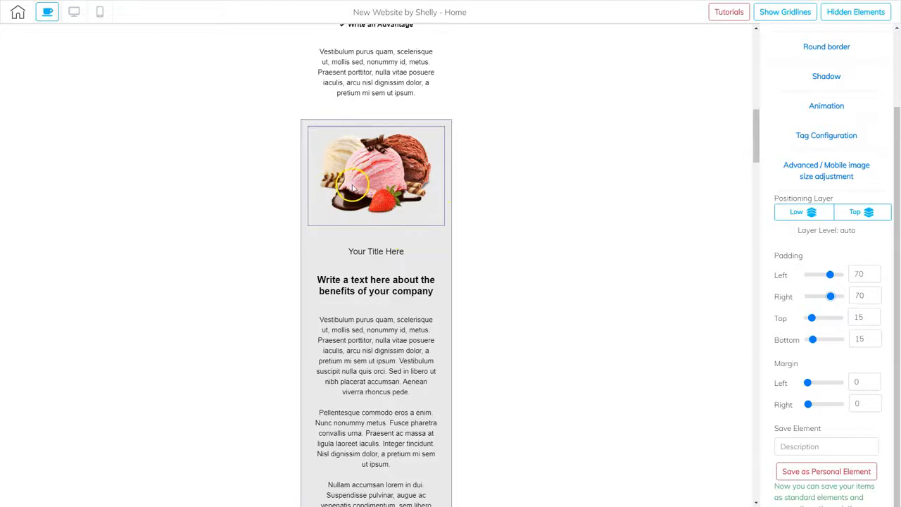
{"action": "scroll", "coordinate": [366, 227], "scroll_direction": "down", "scroll_amount": 2}
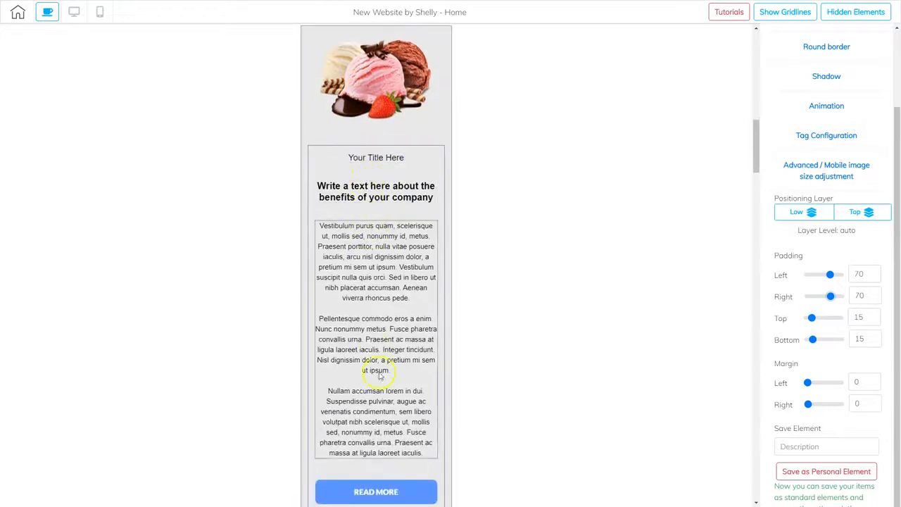
{"action": "scroll", "coordinate": [383, 221], "scroll_direction": "down", "scroll_amount": 5}
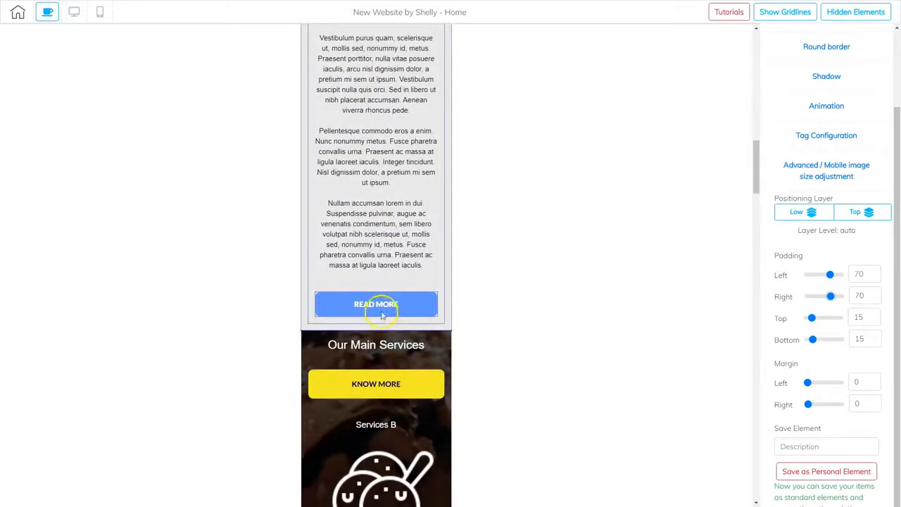
{"action": "scroll", "coordinate": [380, 330], "scroll_direction": "down", "scroll_amount": 3}
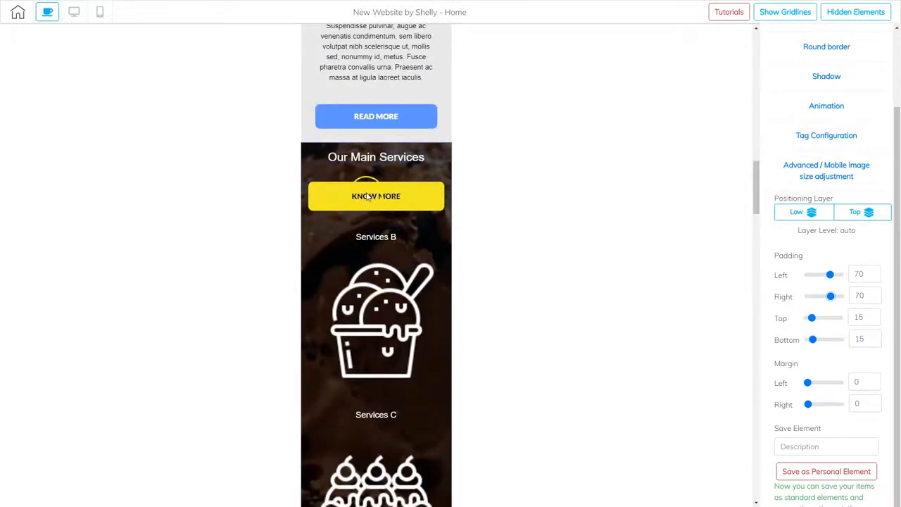
{"action": "scroll", "coordinate": [377, 373], "scroll_direction": "down", "scroll_amount": 10}
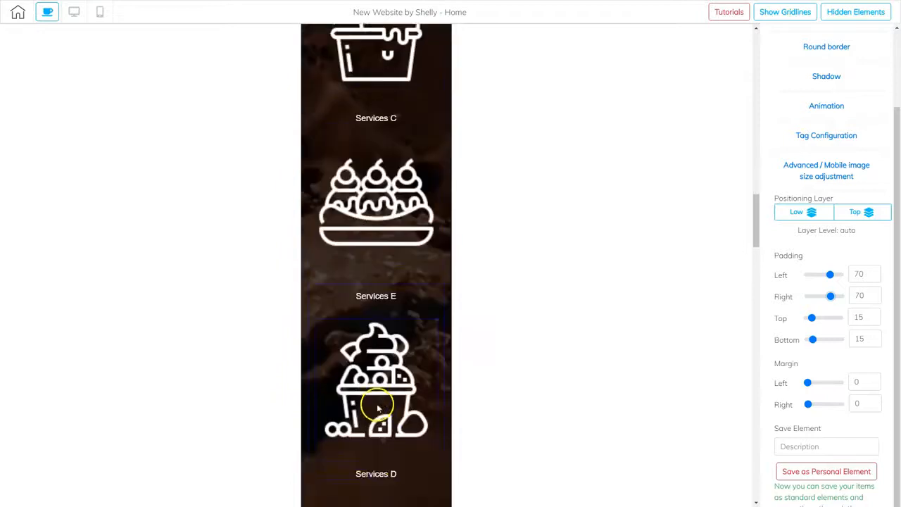
{"action": "scroll", "coordinate": [376, 411], "scroll_direction": "down", "scroll_amount": 3}
{"action": "scroll", "coordinate": [377, 409], "scroll_direction": "up", "scroll_amount": 12}
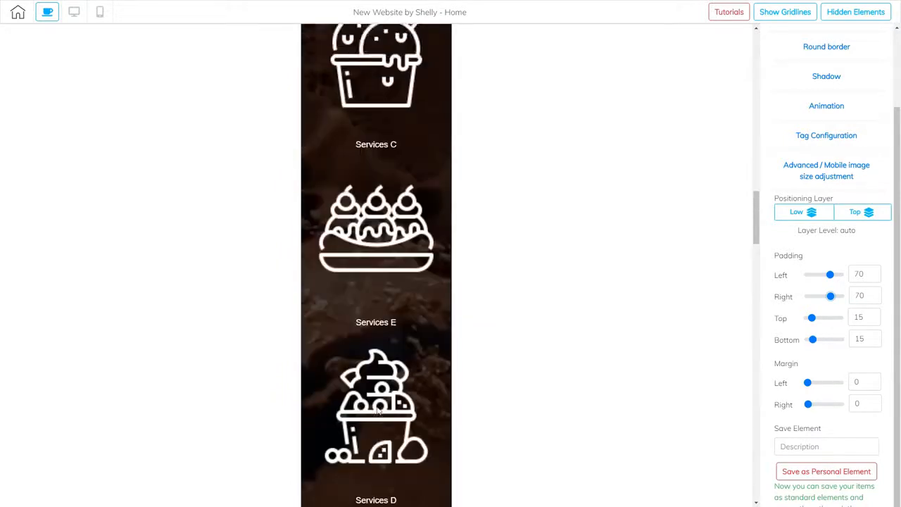
Step: Move the Services B title below the ice cream cup icon in the Our Main Services section
{"action": "left_click", "coordinate": [386, 167]}
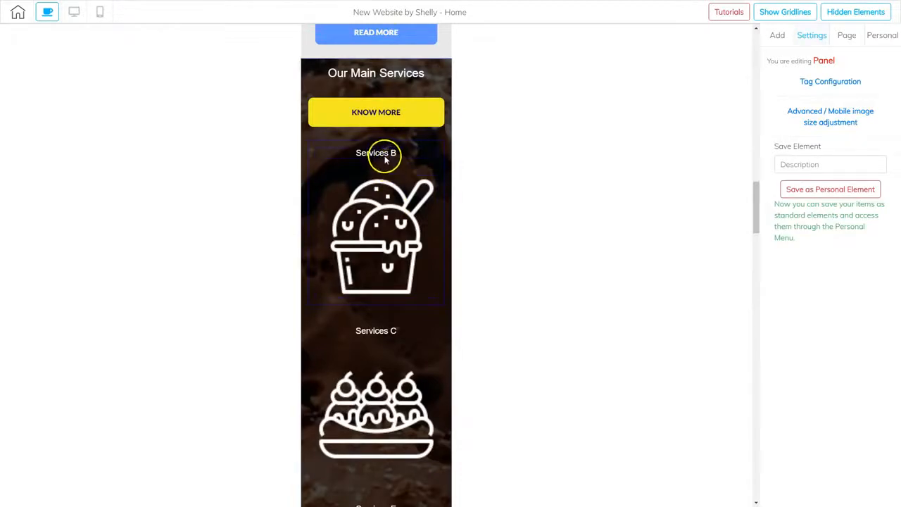
{"action": "left_click", "coordinate": [380, 154]}
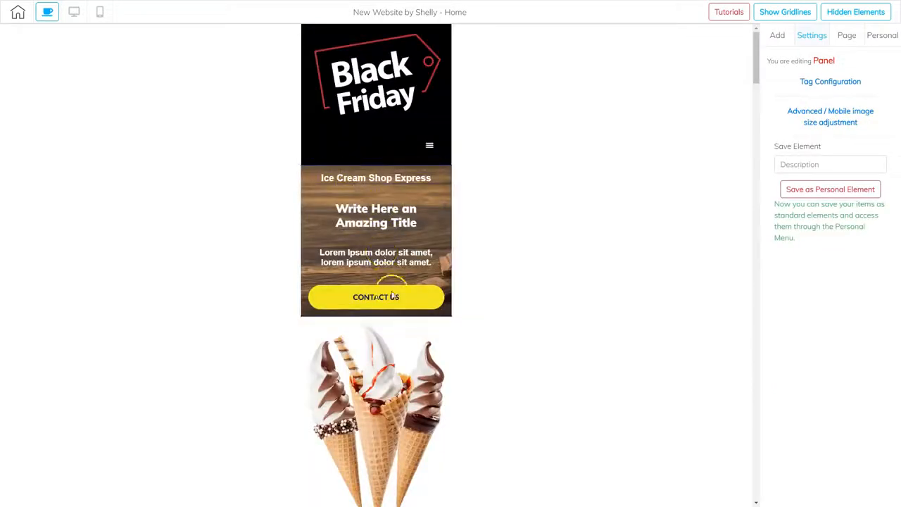
{"action": "scroll", "coordinate": [380, 289], "scroll_direction": "down", "scroll_amount": 10}
{"action": "scroll", "coordinate": [393, 289], "scroll_direction": "down", "scroll_amount": 10}
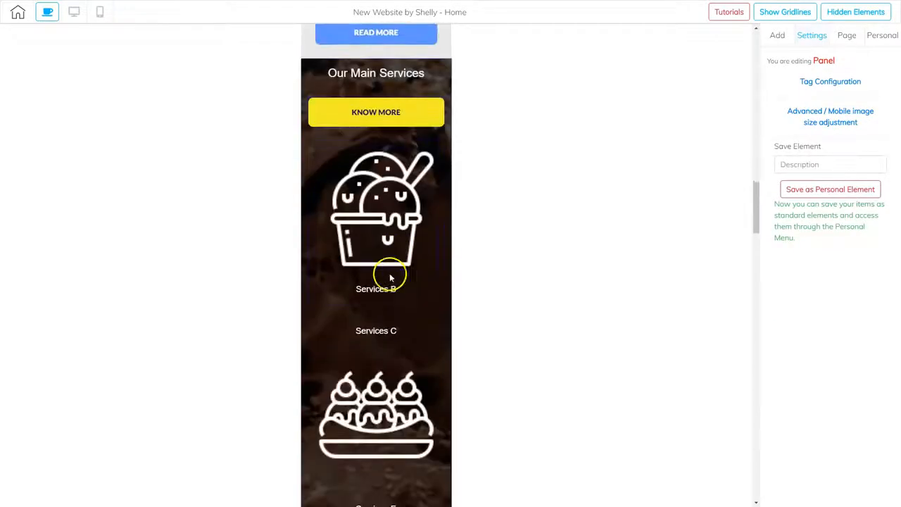
Step: Move the Services C title below the banana split icon
{"action": "scroll", "coordinate": [382, 343], "scroll_direction": "down", "scroll_amount": 2}
{"action": "left_click", "coordinate": [377, 237]}
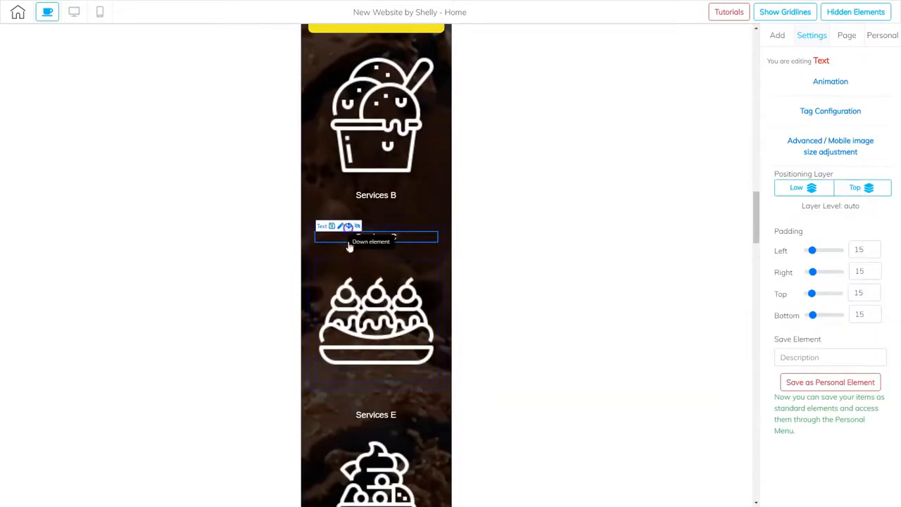
{"action": "left_click", "coordinate": [391, 345]}
{"action": "scroll", "coordinate": [383, 348], "scroll_direction": "down", "scroll_amount": 10}
{"action": "scroll", "coordinate": [396, 344], "scroll_direction": "down", "scroll_amount": 8}
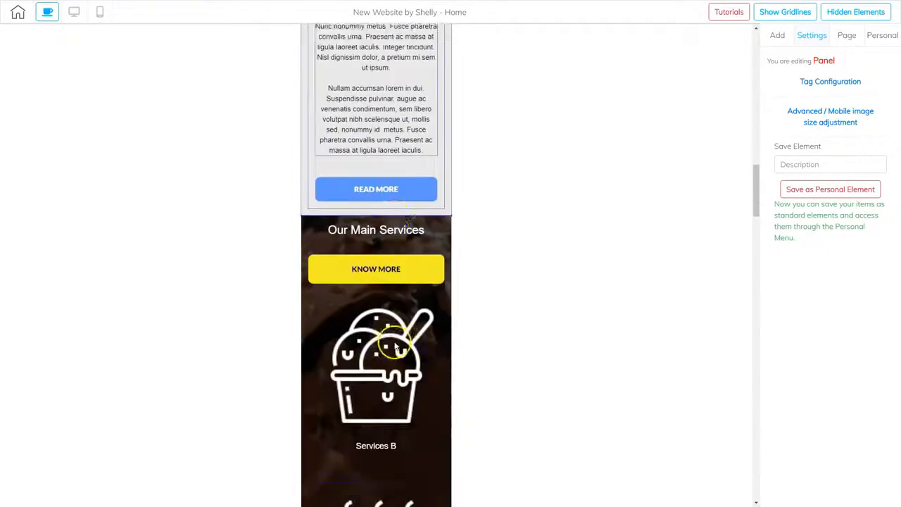
Step: Move the Services E title below the sundae cup icon
{"action": "scroll", "coordinate": [380, 260], "scroll_direction": "down", "scroll_amount": 1}
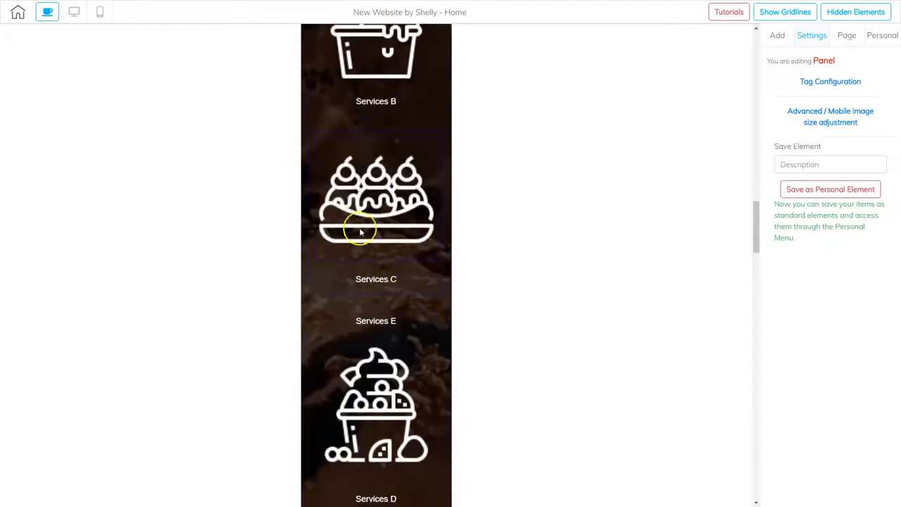
{"action": "scroll", "coordinate": [389, 296], "scroll_direction": "down", "scroll_amount": 2}
{"action": "left_click", "coordinate": [368, 144]}
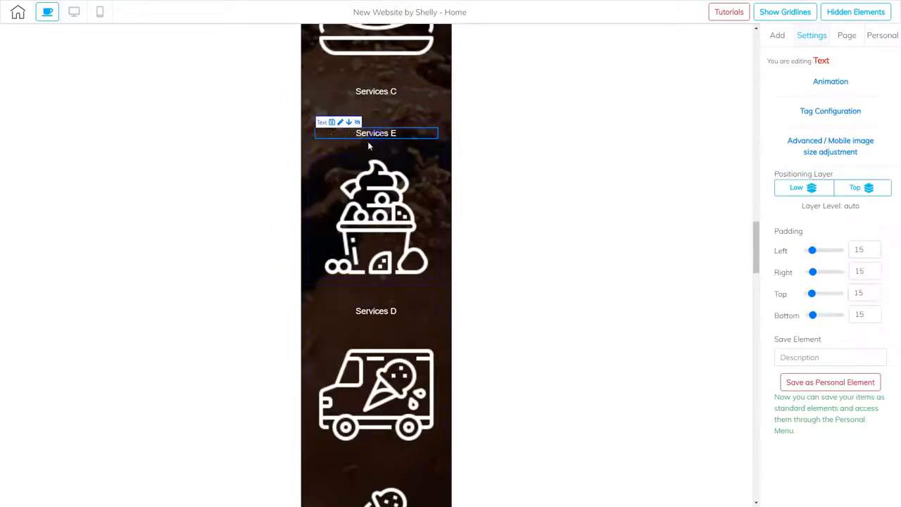
{"action": "left_click", "coordinate": [378, 188]}
{"action": "scroll", "coordinate": [380, 281], "scroll_direction": "down", "scroll_amount": 12}
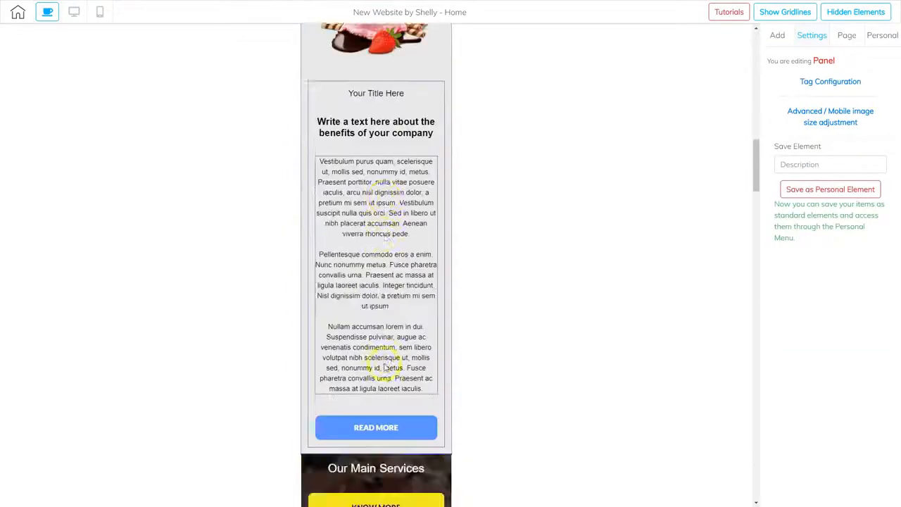
{"action": "scroll", "coordinate": [385, 367], "scroll_direction": "down", "scroll_amount": 9}
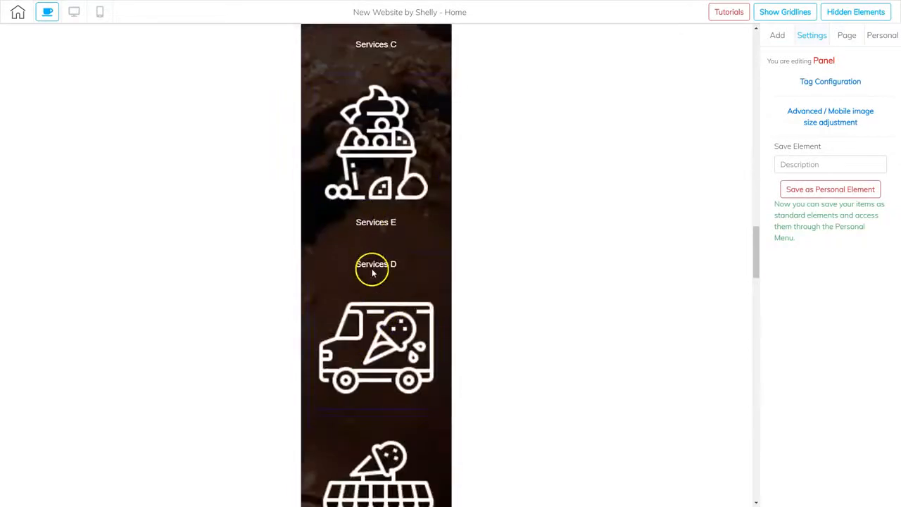
Step: Move the Services D title below the ice cream truck icon and review the reordered services section
{"action": "left_click", "coordinate": [344, 262]}
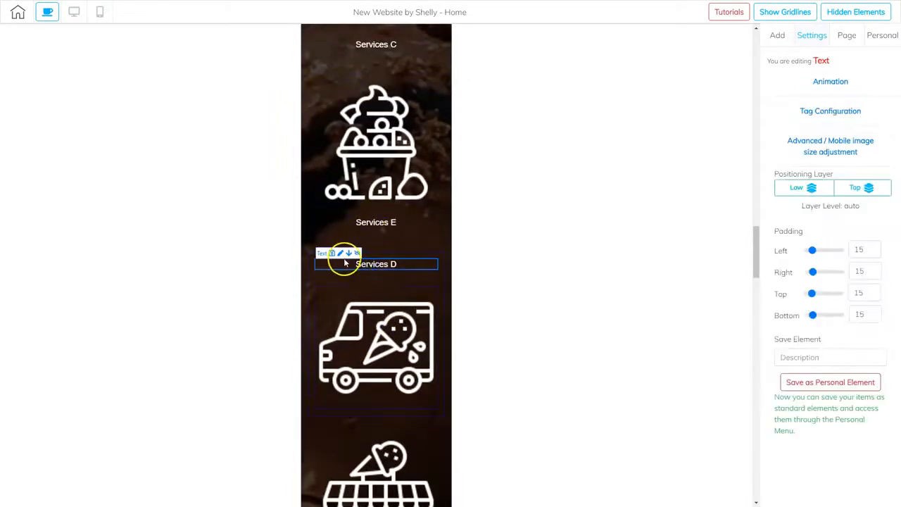
{"action": "left_click", "coordinate": [378, 409]}
{"action": "scroll", "coordinate": [380, 401], "scroll_direction": "down", "scroll_amount": 15}
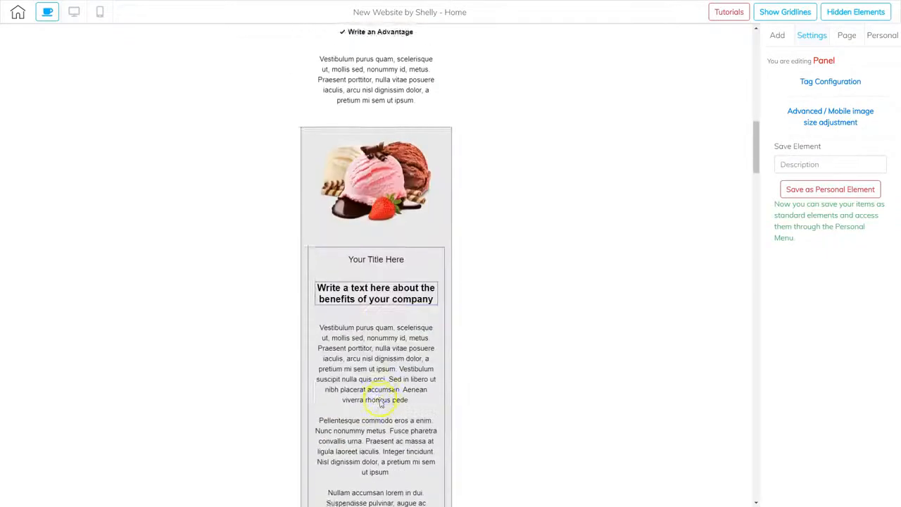
{"action": "scroll", "coordinate": [382, 396], "scroll_direction": "down", "scroll_amount": 10}
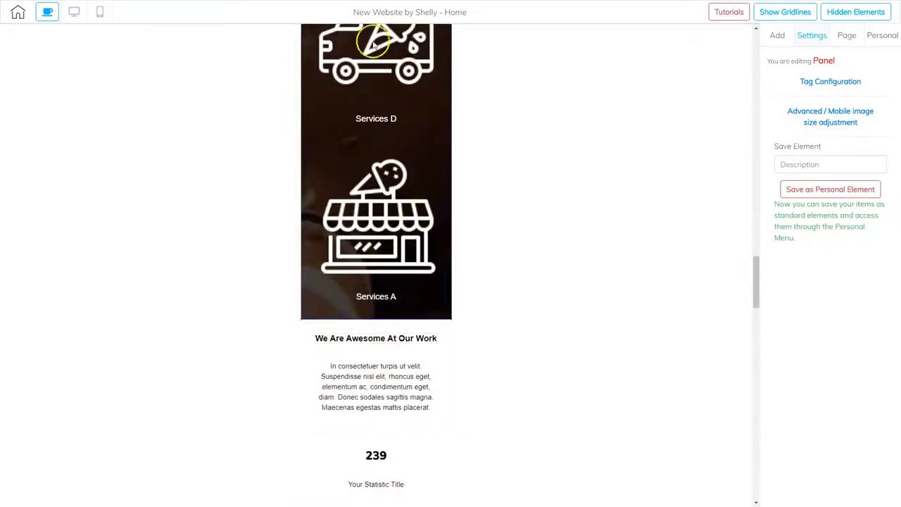
{"action": "scroll", "coordinate": [380, 213], "scroll_direction": "up", "scroll_amount": 10}
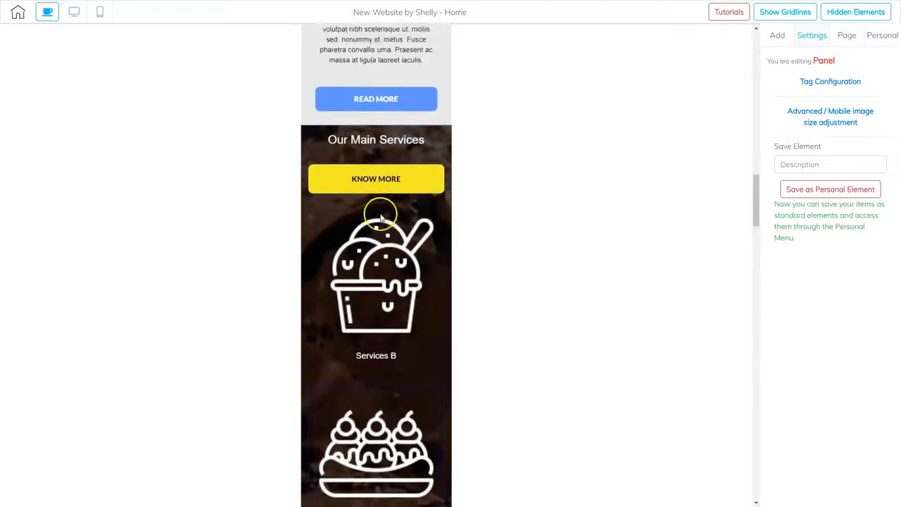
Step: Shrink the Services B ice cream cup icon by setting its left and right padding to 100
{"action": "left_click", "coordinate": [380, 233]}
{"action": "scroll", "coordinate": [835, 281], "scroll_direction": "down", "scroll_amount": 1}
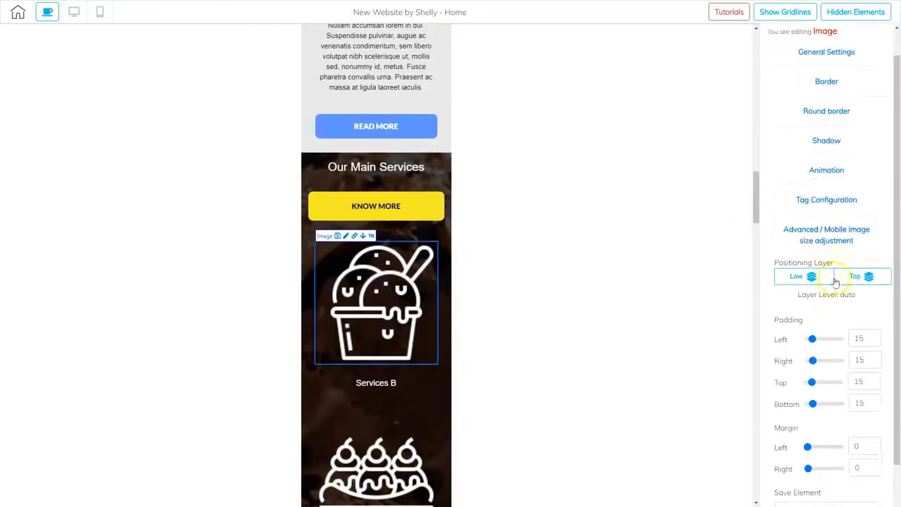
{"action": "scroll", "coordinate": [835, 282], "scroll_direction": "down", "scroll_amount": 1}
{"action": "left_click_drag", "start_coordinate": [812, 271], "coordinate": [846, 291]}
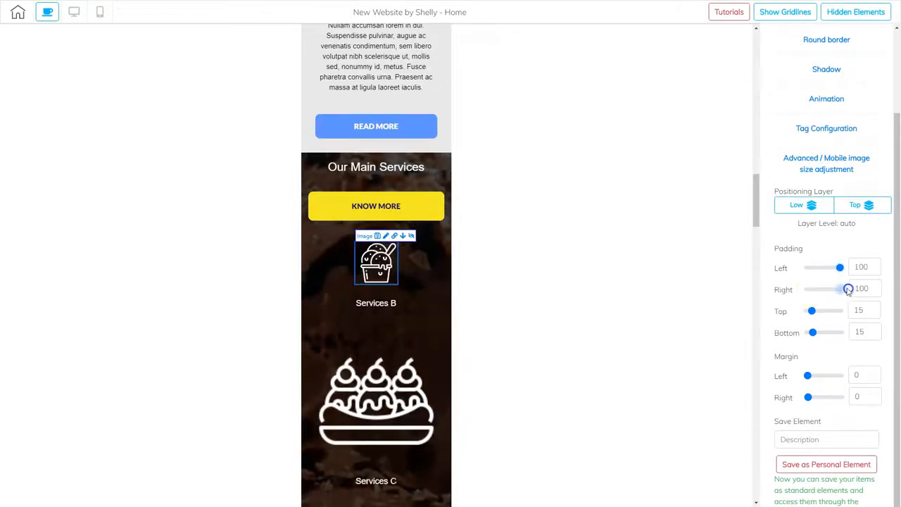
Step: Shrink the Services C banana split icon by setting its left and right padding to 100
{"action": "scroll", "coordinate": [446, 328], "scroll_direction": "down", "scroll_amount": 3}
{"action": "left_click", "coordinate": [376, 261]}
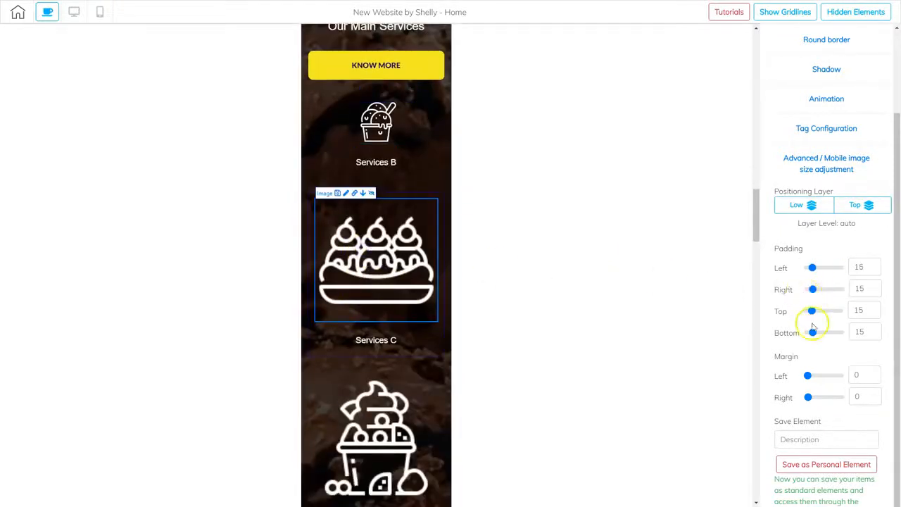
{"action": "left_click_drag", "start_coordinate": [813, 272], "coordinate": [858, 266]}
{"action": "left_click_drag", "start_coordinate": [815, 288], "coordinate": [843, 289]}
Step: Set the left and right padding of the Services E sundae cup and Services D truck icons to 100
{"action": "left_click", "coordinate": [377, 329]}
{"action": "left_click", "coordinate": [429, 315]}
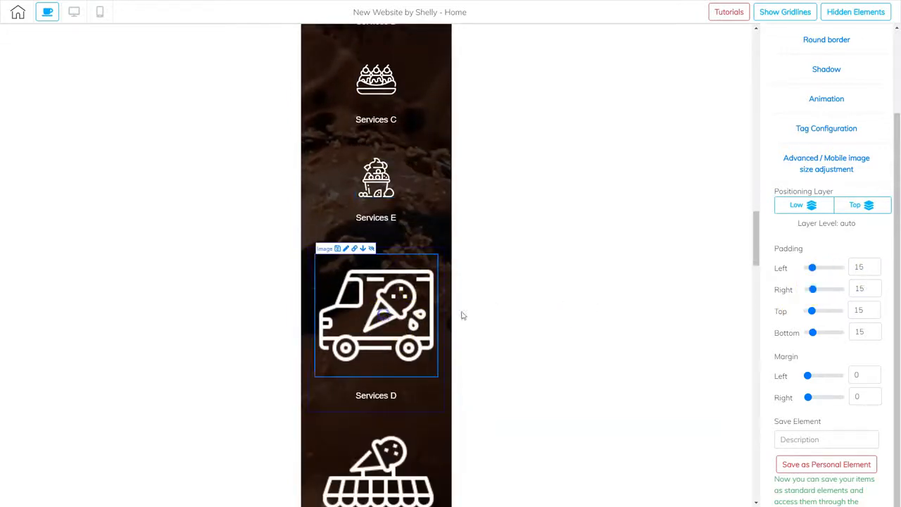
{"action": "left_click_drag", "start_coordinate": [813, 272], "coordinate": [860, 288]}
Step: Shrink the Services A shop icon by setting its left and right padding to 100
{"action": "left_click", "coordinate": [422, 323]}
{"action": "left_click_drag", "start_coordinate": [813, 267], "coordinate": [854, 267]}
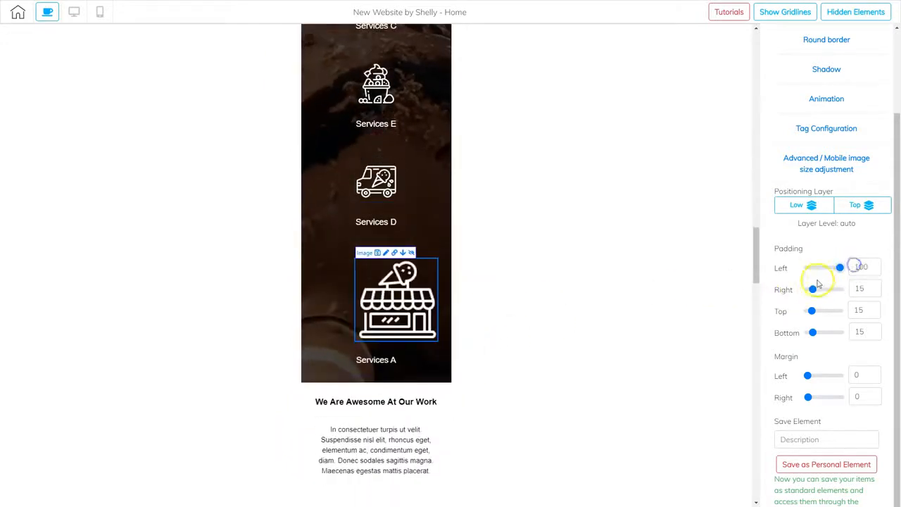
{"action": "left_click_drag", "start_coordinate": [814, 289], "coordinate": [855, 288]}
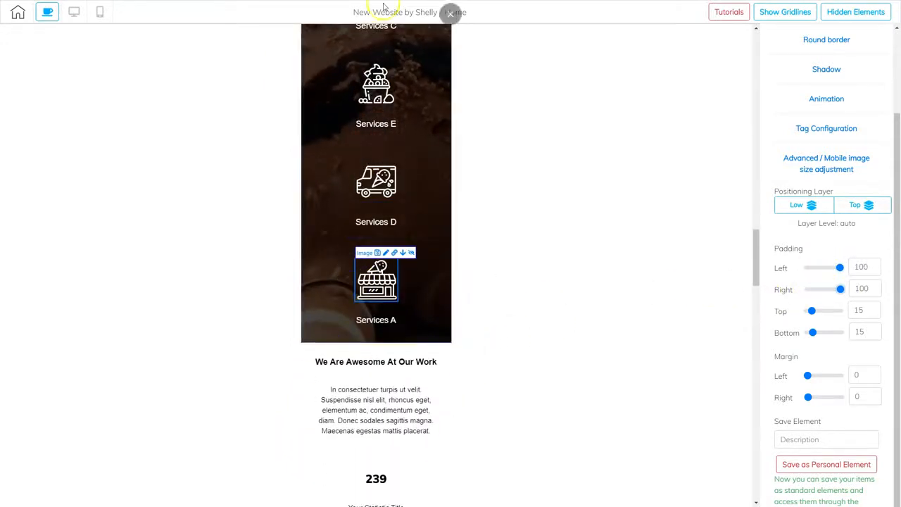
Step: Review the resized service icons, the statistics and the client testimonials down to Client D in the mobile layout
{"action": "scroll", "coordinate": [382, 181], "scroll_direction": "up", "scroll_amount": 3}
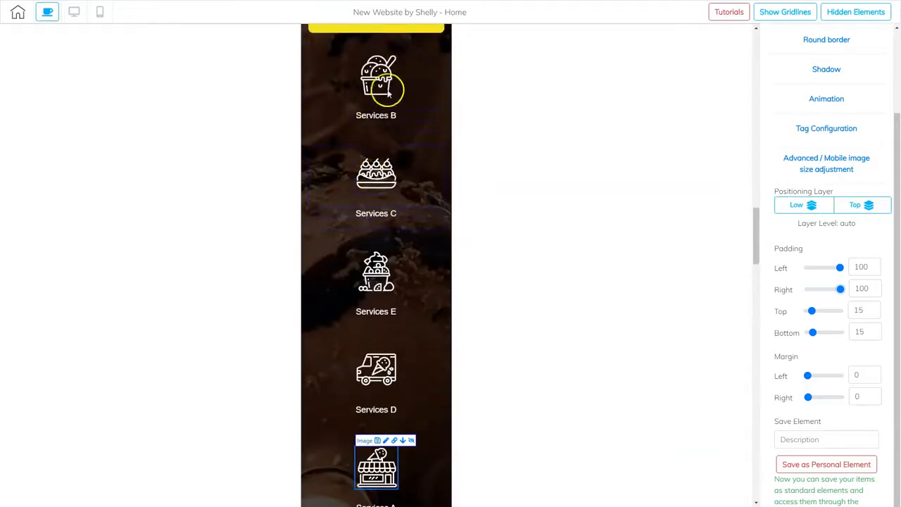
{"action": "scroll", "coordinate": [387, 162], "scroll_direction": "up", "scroll_amount": 1}
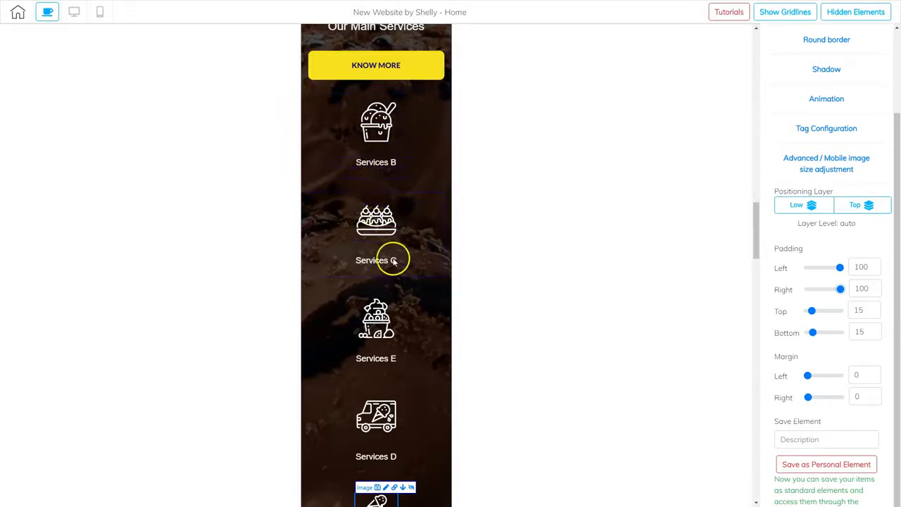
{"action": "scroll", "coordinate": [388, 261], "scroll_direction": "down", "scroll_amount": 5}
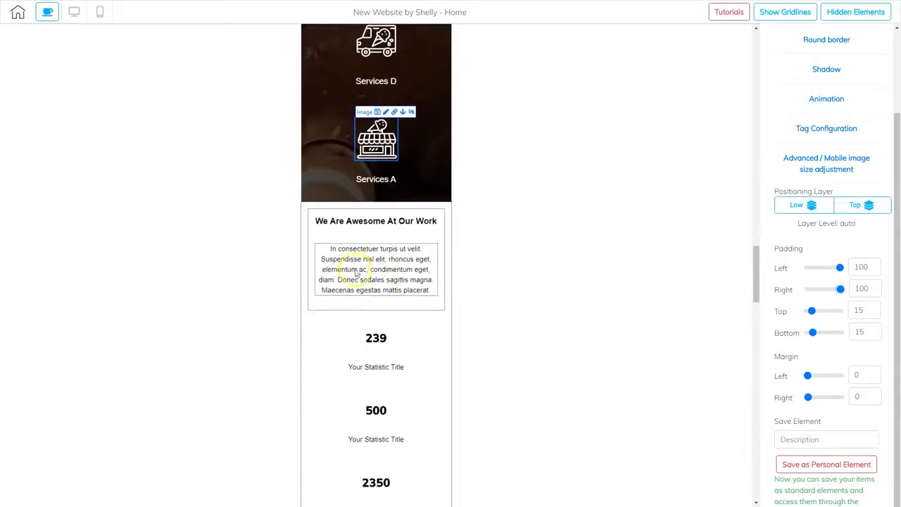
{"action": "scroll", "coordinate": [364, 245], "scroll_direction": "down", "scroll_amount": 1}
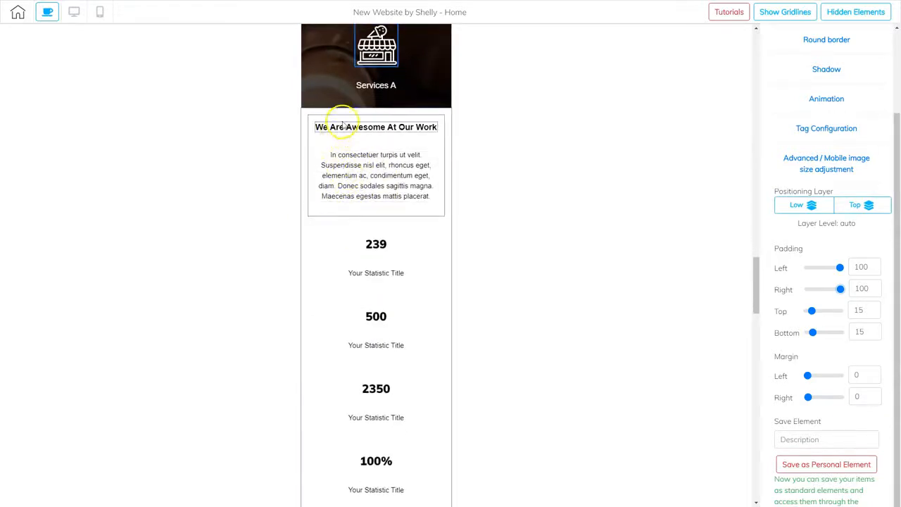
{"action": "scroll", "coordinate": [359, 162], "scroll_direction": "down", "scroll_amount": 1}
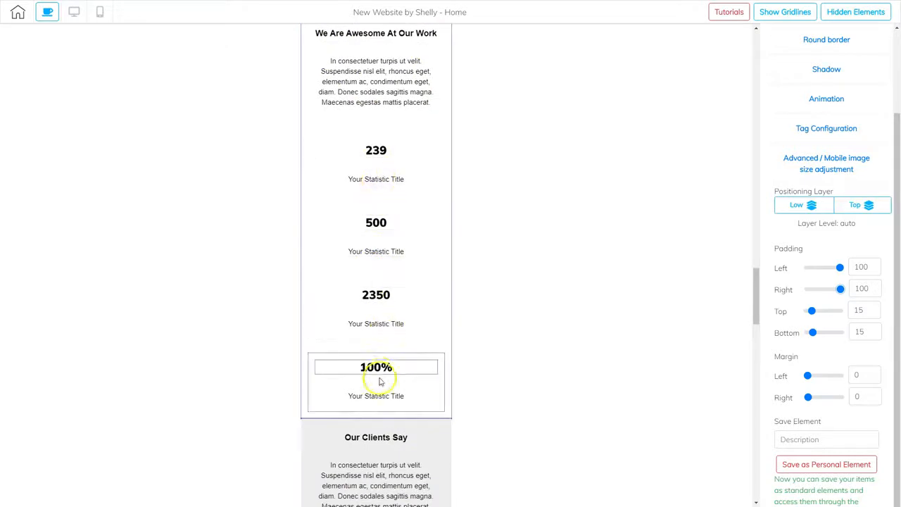
{"action": "scroll", "coordinate": [380, 380], "scroll_direction": "down", "scroll_amount": 3}
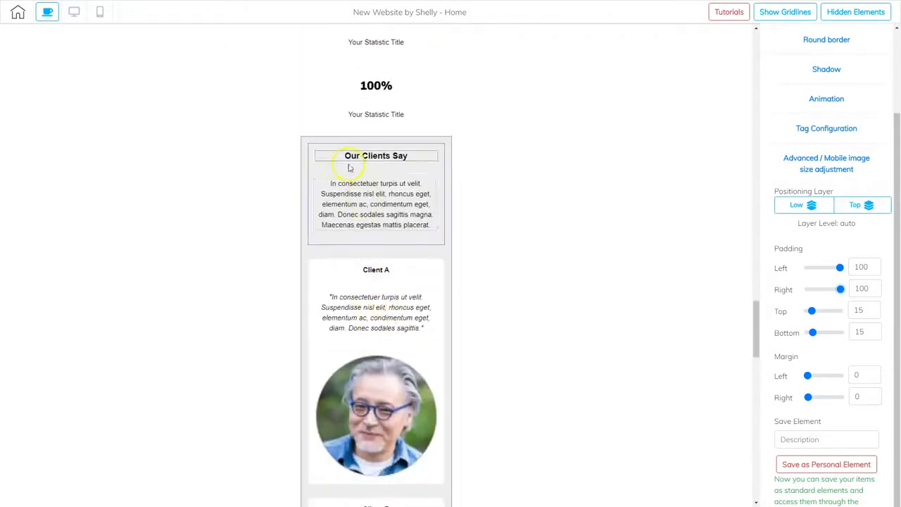
{"action": "scroll", "coordinate": [387, 220], "scroll_direction": "down", "scroll_amount": 2}
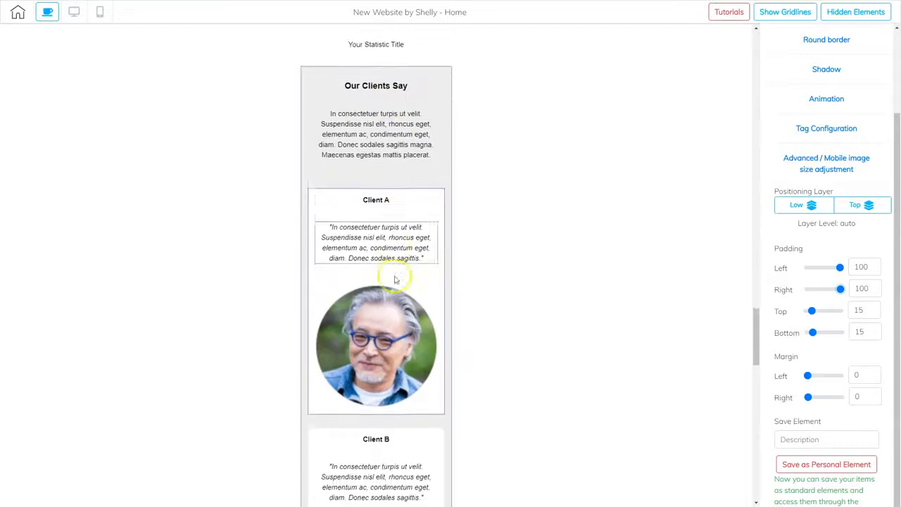
{"action": "scroll", "coordinate": [373, 331], "scroll_direction": "down", "scroll_amount": 7}
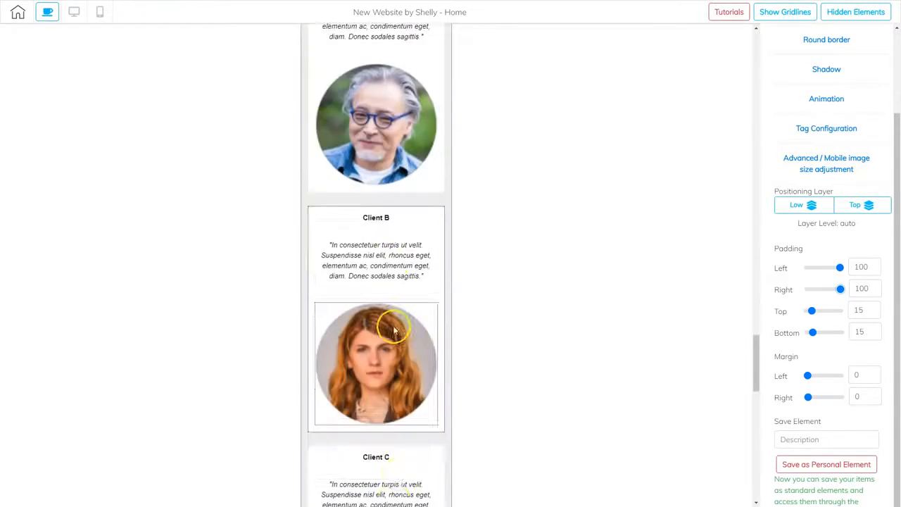
{"action": "left_click", "coordinate": [386, 174]}
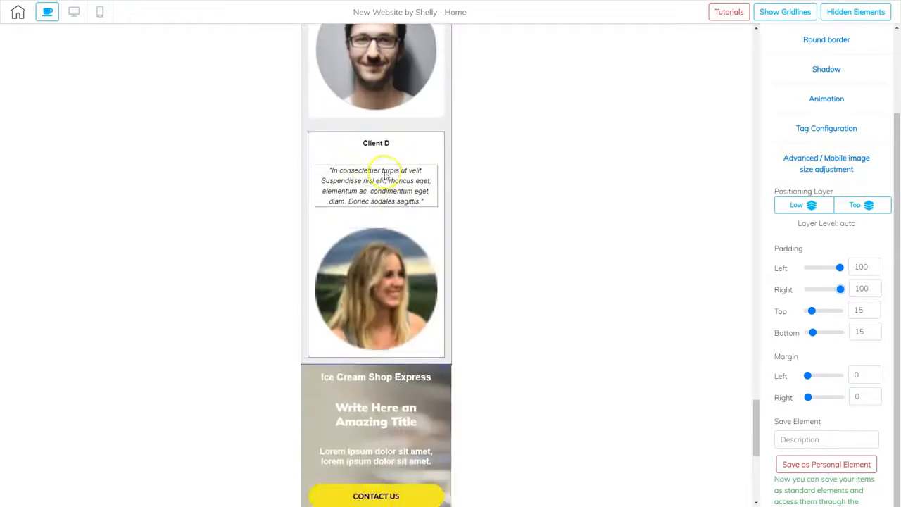
Step: Move the Client A quote below the photo in the Our Clients Say section and check the new order
{"action": "scroll", "coordinate": [380, 176], "scroll_direction": "up", "scroll_amount": 8}
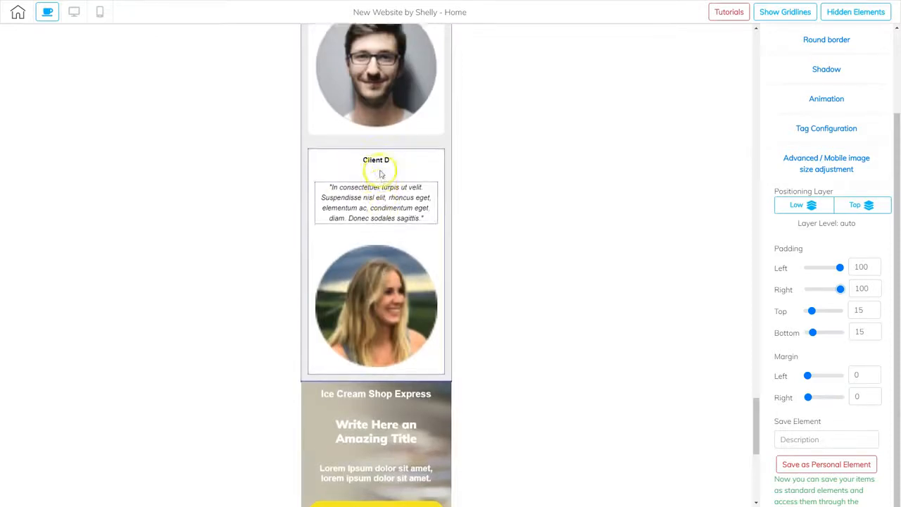
{"action": "scroll", "coordinate": [375, 253], "scroll_direction": "up", "scroll_amount": 1}
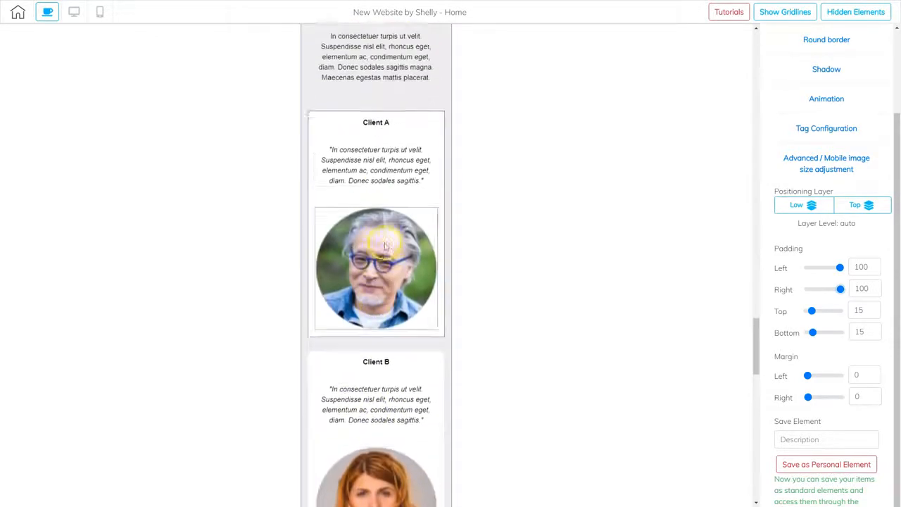
{"action": "left_click", "coordinate": [384, 253]}
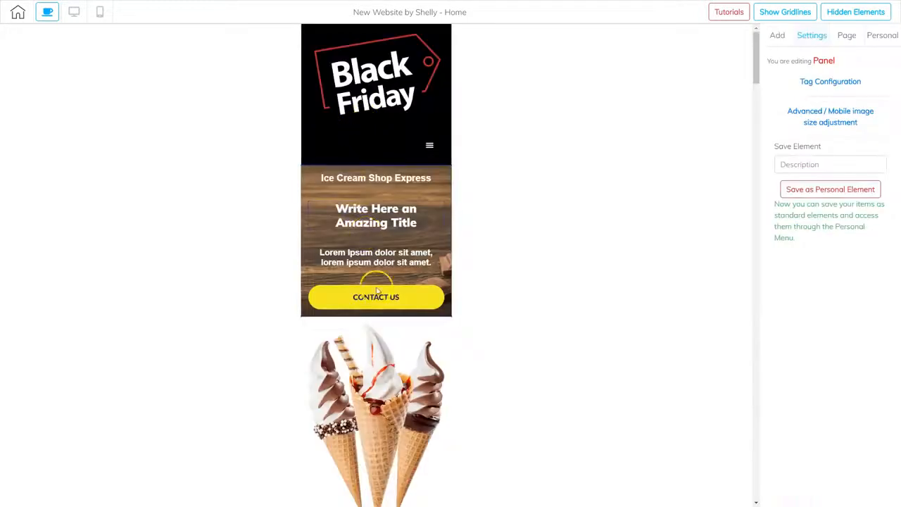
{"action": "scroll", "coordinate": [377, 295], "scroll_direction": "down", "scroll_amount": 10}
{"action": "scroll", "coordinate": [398, 322], "scroll_direction": "down", "scroll_amount": 15}
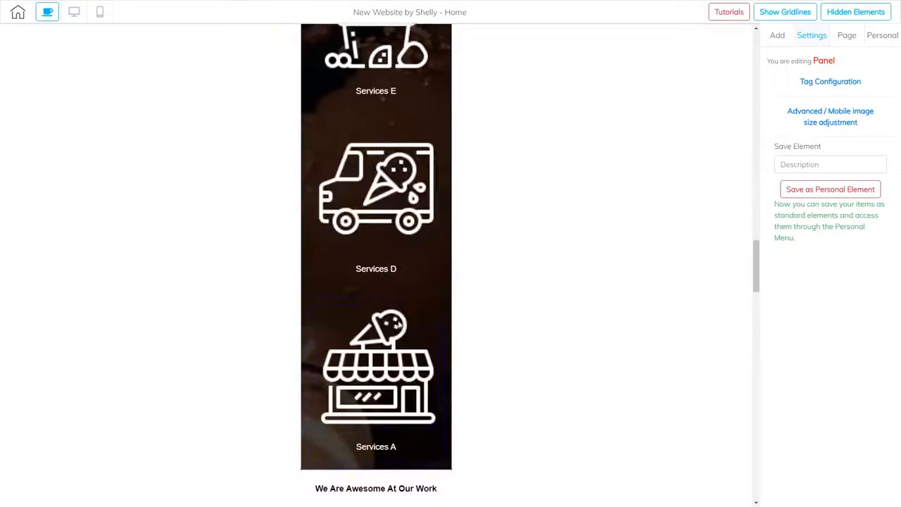
{"action": "scroll", "coordinate": [398, 325], "scroll_direction": "down", "scroll_amount": 10}
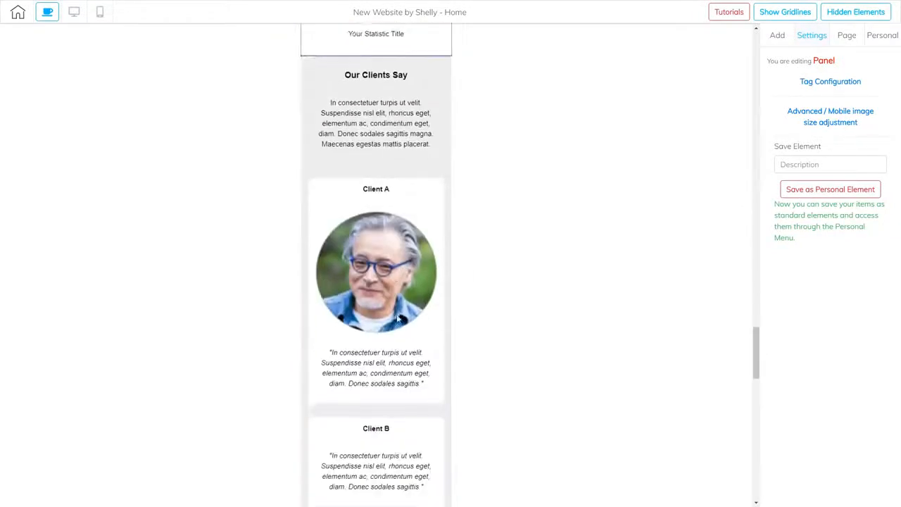
Step: Set the left and right padding of the Services B ice cream cup icon to 100 again
{"action": "scroll", "coordinate": [397, 303], "scroll_direction": "up", "scroll_amount": 15}
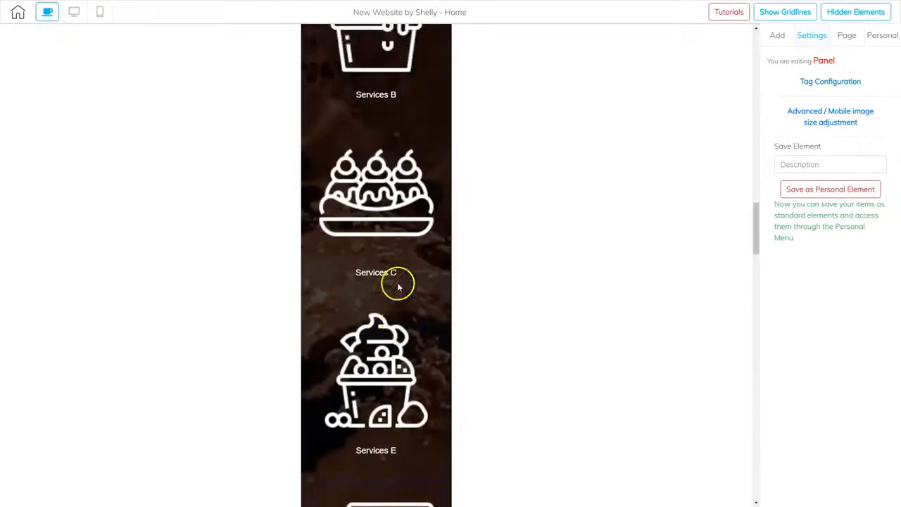
{"action": "scroll", "coordinate": [398, 286], "scroll_direction": "up", "scroll_amount": 5}
{"action": "scroll", "coordinate": [386, 211], "scroll_direction": "down", "scroll_amount": 3}
{"action": "left_click", "coordinate": [386, 221]}
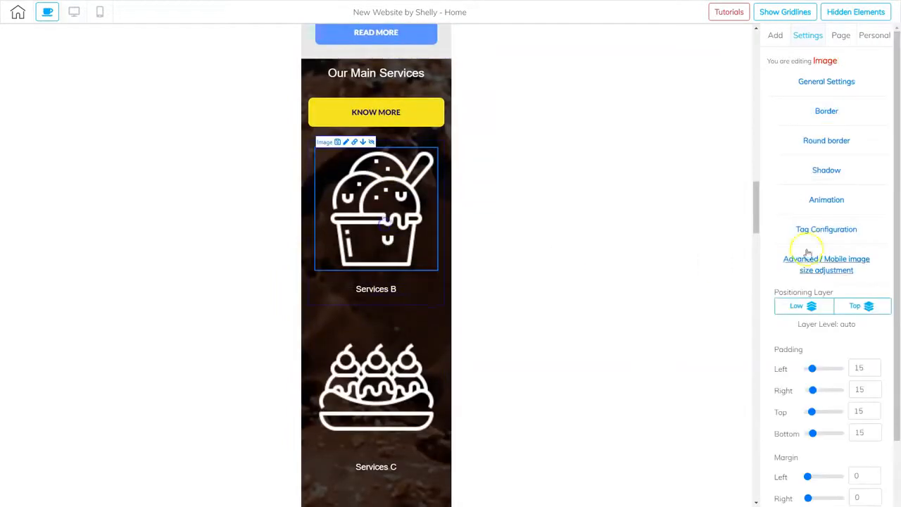
{"action": "scroll", "coordinate": [851, 190], "scroll_direction": "down", "scroll_amount": 2}
{"action": "left_click_drag", "start_coordinate": [813, 268], "coordinate": [861, 288]}
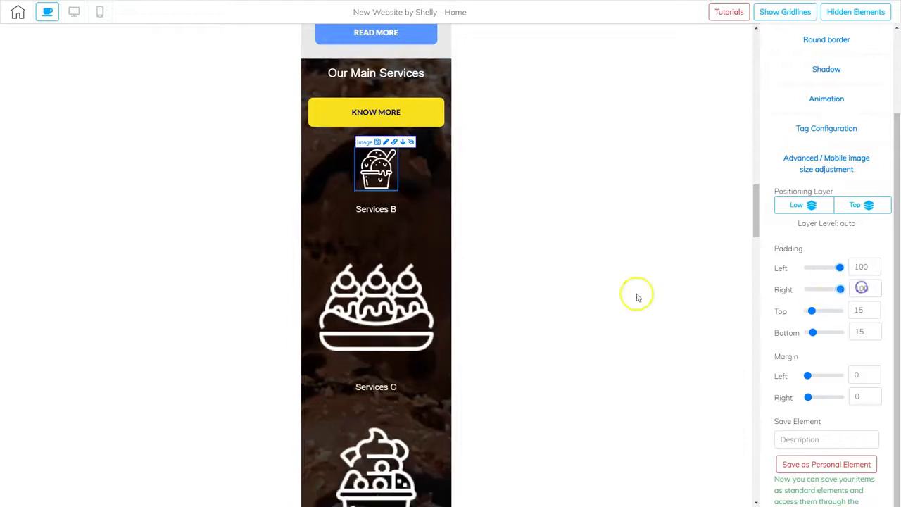
Step: Set the left and right padding of the Services C banana split and Services E sundae cup icons to 100
{"action": "scroll", "coordinate": [395, 235], "scroll_direction": "down", "scroll_amount": 2}
{"action": "left_click", "coordinate": [385, 225]}
{"action": "left_click_drag", "start_coordinate": [812, 268], "coordinate": [861, 296]}
{"action": "left_click", "coordinate": [432, 312]}
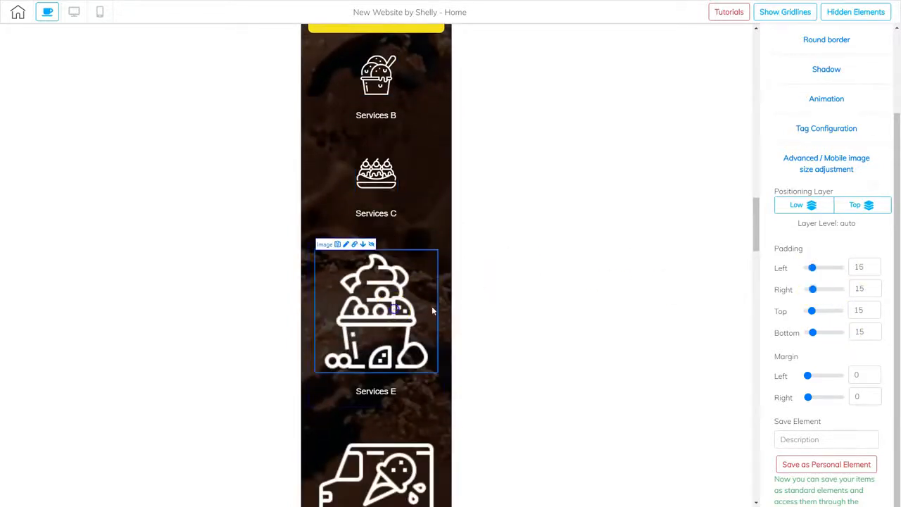
{"action": "left_click_drag", "start_coordinate": [811, 268], "coordinate": [860, 288]}
Step: Set the left and right padding of the Services D truck and Services A shop icons to 100
{"action": "scroll", "coordinate": [387, 278], "scroll_direction": "down", "scroll_amount": 2}
{"action": "left_click", "coordinate": [387, 278]}
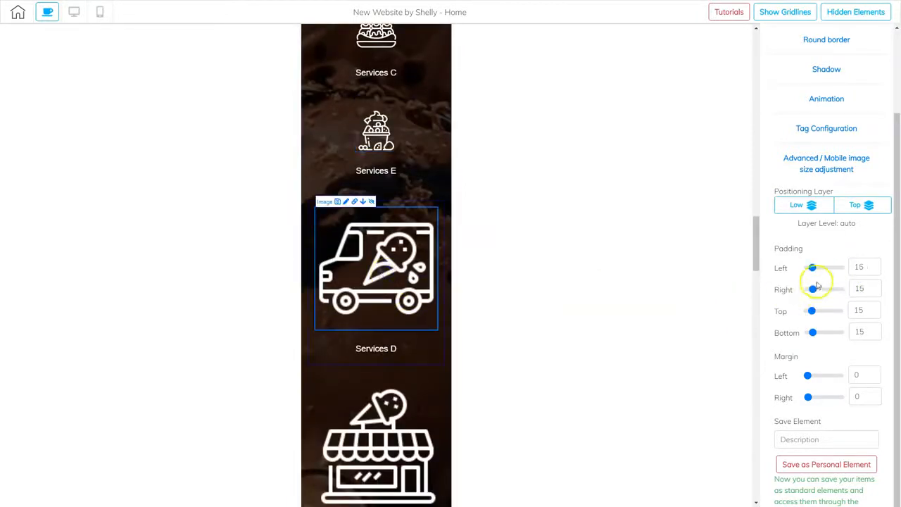
{"action": "left_click_drag", "start_coordinate": [813, 269], "coordinate": [855, 288]}
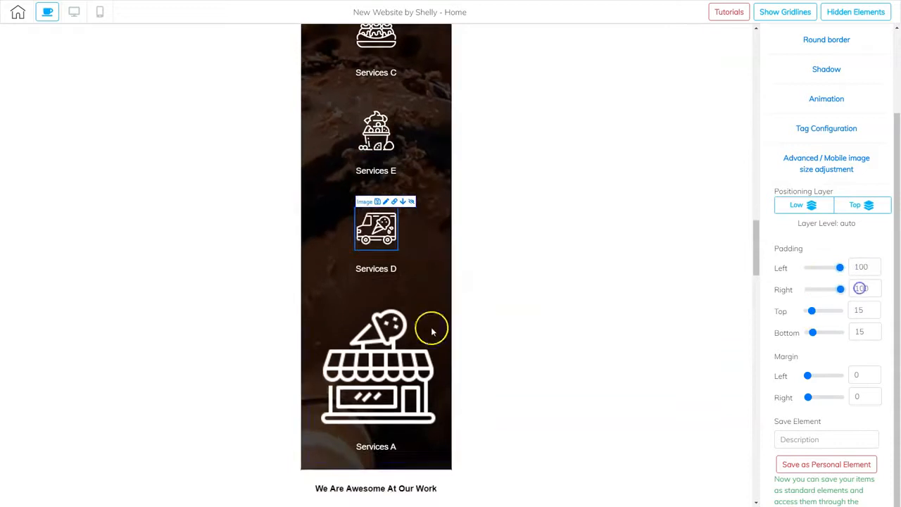
{"action": "left_click", "coordinate": [389, 366]}
{"action": "left_click_drag", "start_coordinate": [811, 268], "coordinate": [858, 288]}
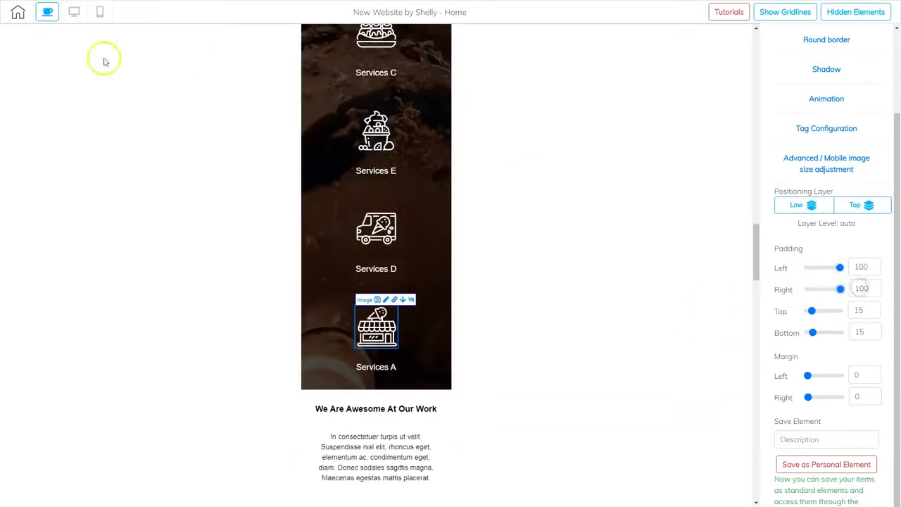
Step: Switch to the desktop view, save the website and accept publishing it
{"action": "left_click", "coordinate": [73, 14]}
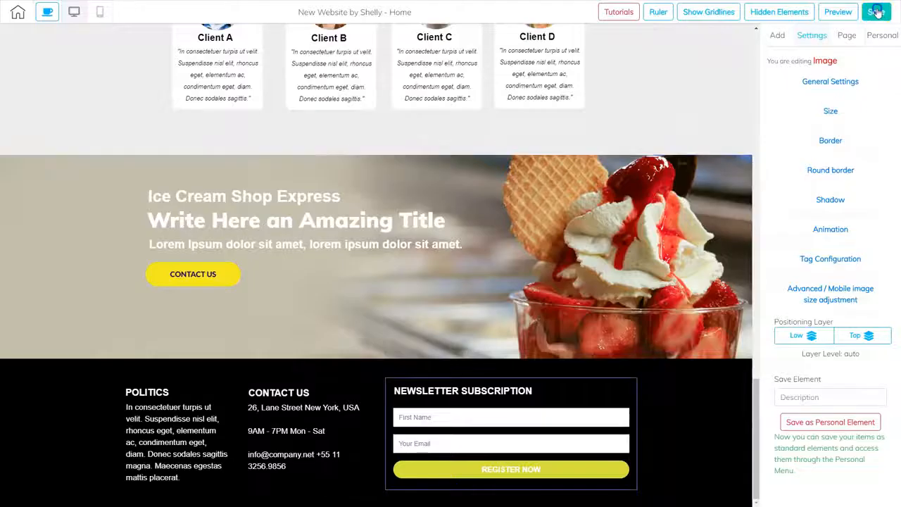
{"action": "left_click", "coordinate": [877, 12]}
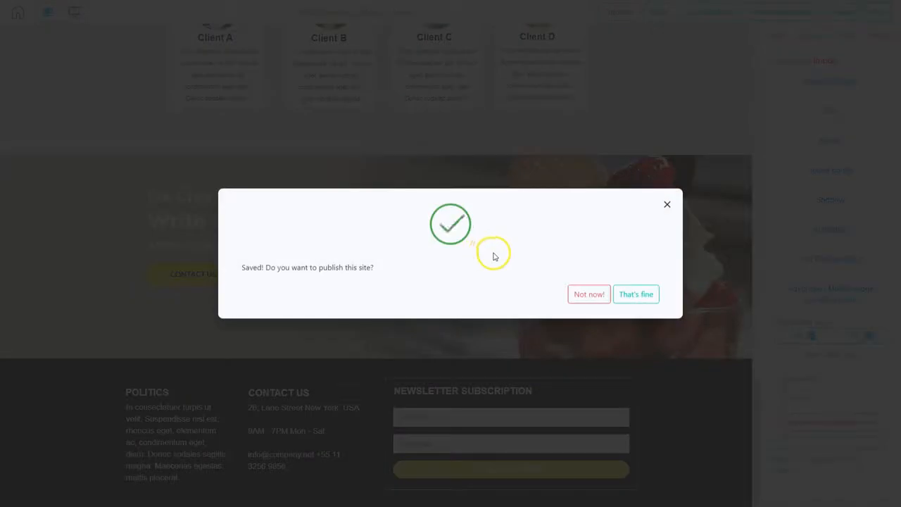
{"action": "left_click", "coordinate": [634, 294]}
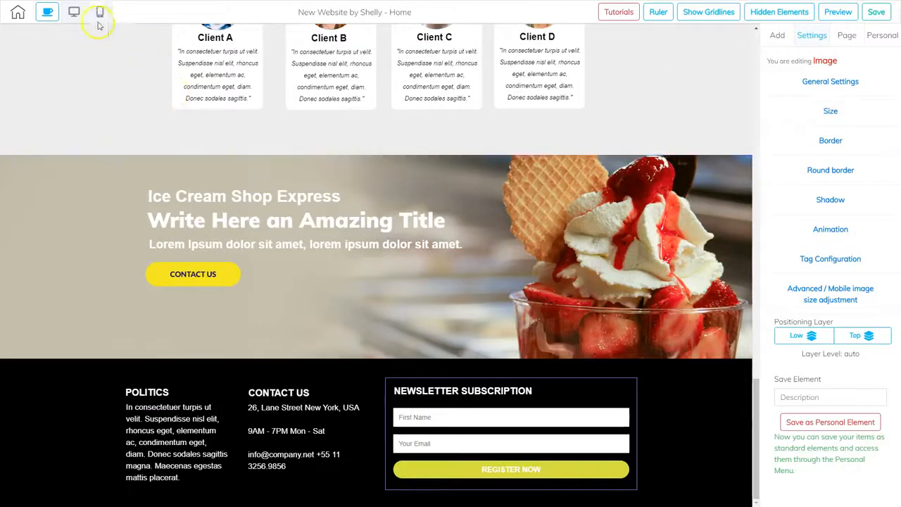
Step: Switch to the mobile view and move the Client A photo above the client's title in the testimonial card
{"action": "left_click", "coordinate": [96, 12]}
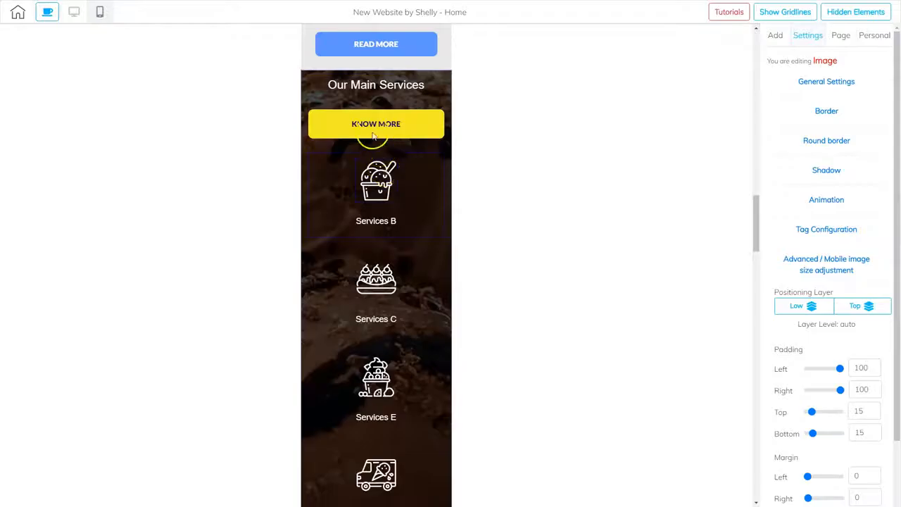
{"action": "scroll", "coordinate": [408, 309], "scroll_direction": "down", "scroll_amount": 8}
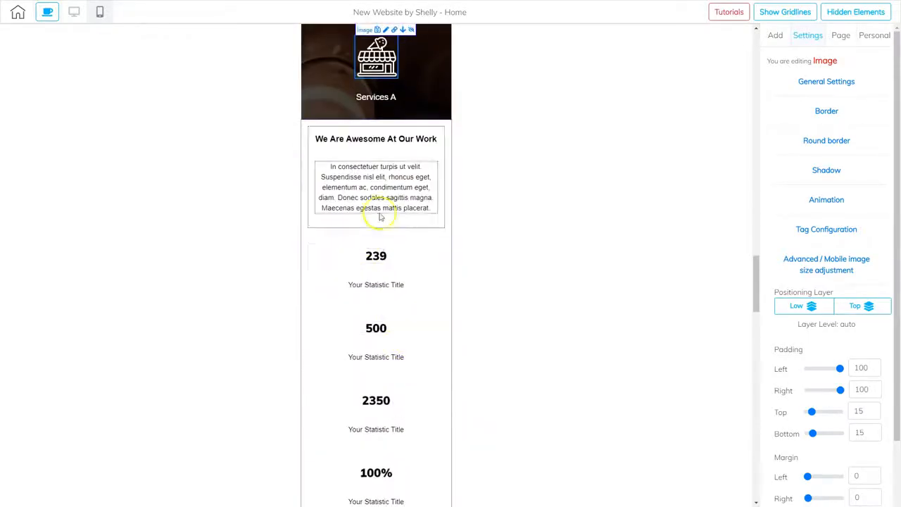
{"action": "scroll", "coordinate": [376, 347], "scroll_direction": "down", "scroll_amount": 7}
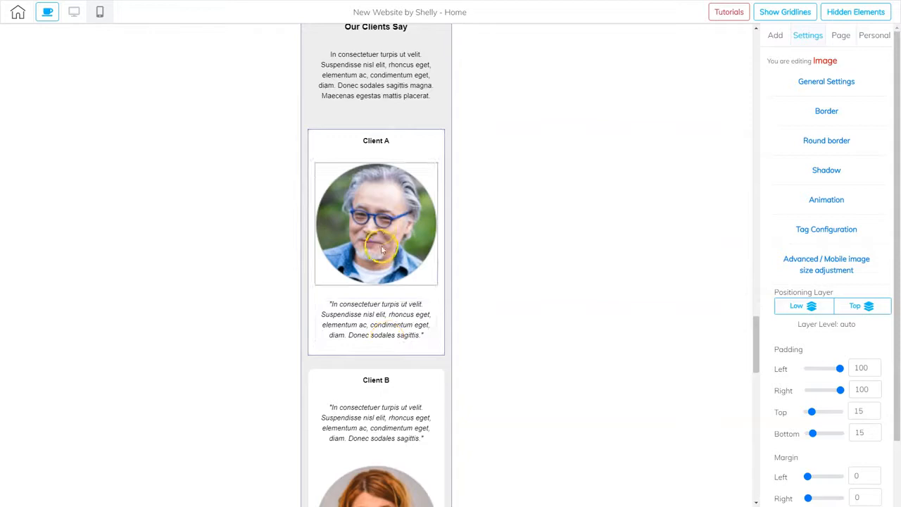
{"action": "left_click", "coordinate": [377, 223]}
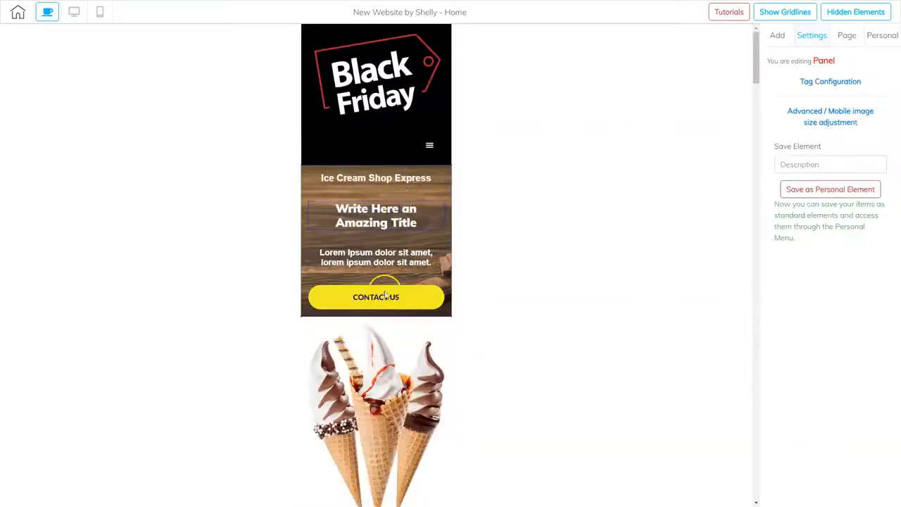
Step: Move the Client B photo up two positions, above the testimonial text and the title
{"action": "scroll", "coordinate": [385, 295], "scroll_direction": "down", "scroll_amount": 20}
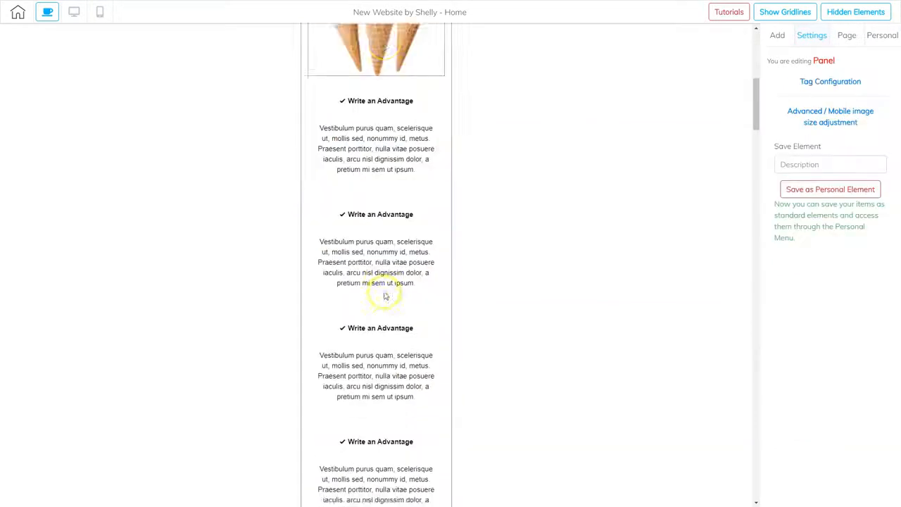
{"action": "scroll", "coordinate": [384, 289], "scroll_direction": "down", "scroll_amount": 20}
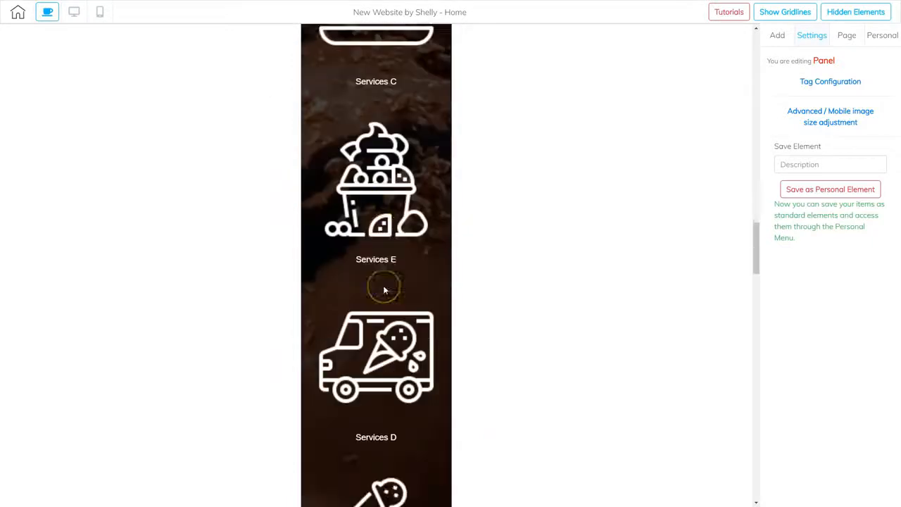
{"action": "scroll", "coordinate": [380, 318], "scroll_direction": "down", "scroll_amount": 3}
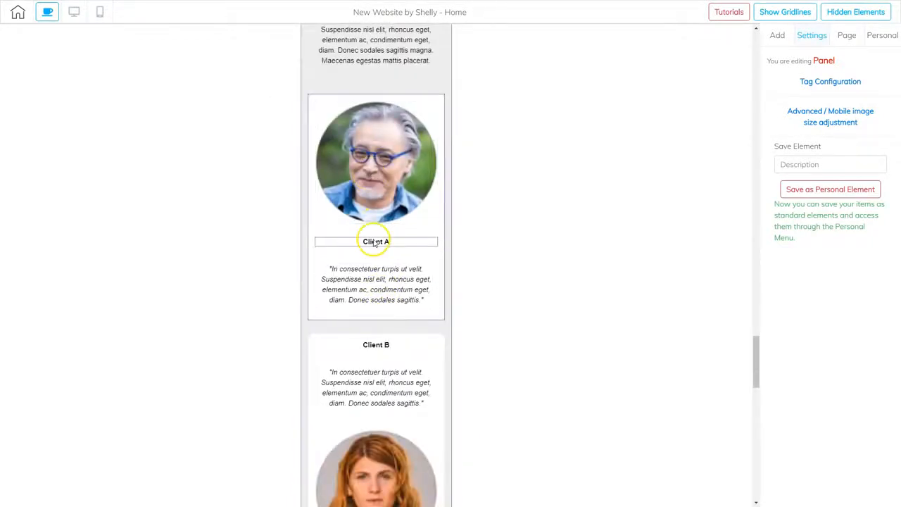
{"action": "scroll", "coordinate": [376, 321], "scroll_direction": "down", "scroll_amount": 4}
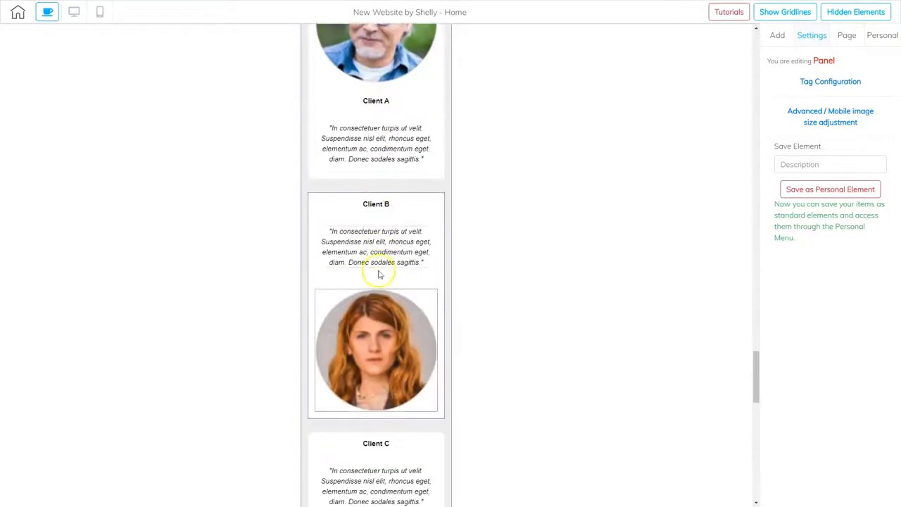
{"action": "left_click", "coordinate": [380, 339]}
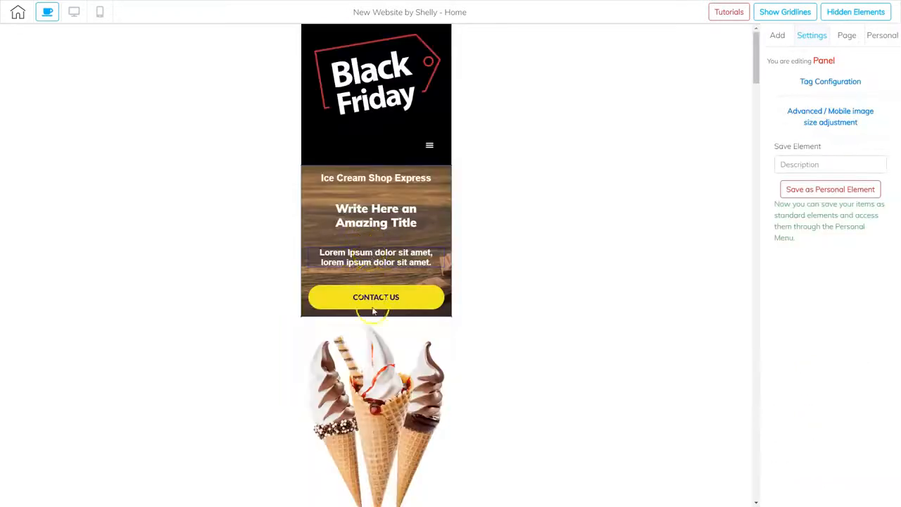
{"action": "scroll", "coordinate": [373, 310], "scroll_direction": "down", "scroll_amount": 20}
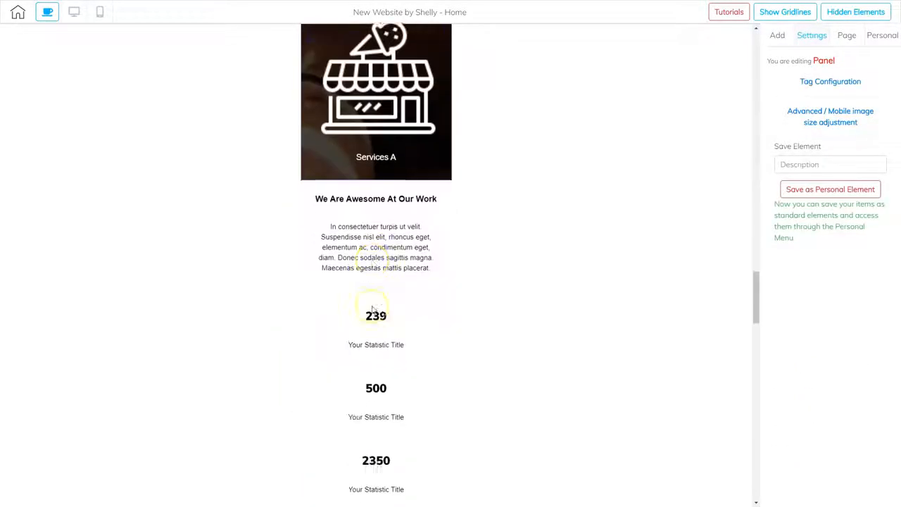
{"action": "scroll", "coordinate": [373, 310], "scroll_direction": "down", "scroll_amount": 10}
{"action": "left_click", "coordinate": [362, 162]}
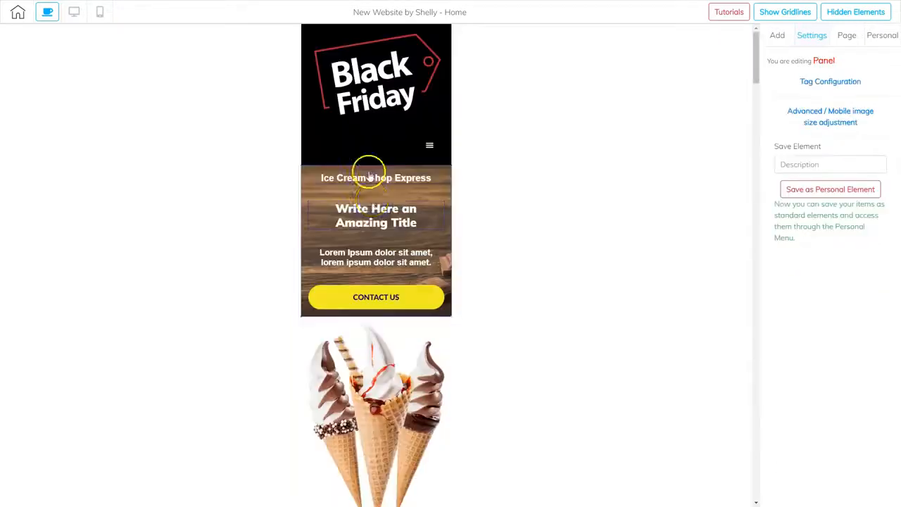
Step: Move the Client C photo up two positions, above the testimonial text and the title
{"action": "scroll", "coordinate": [376, 273], "scroll_direction": "down", "scroll_amount": 20}
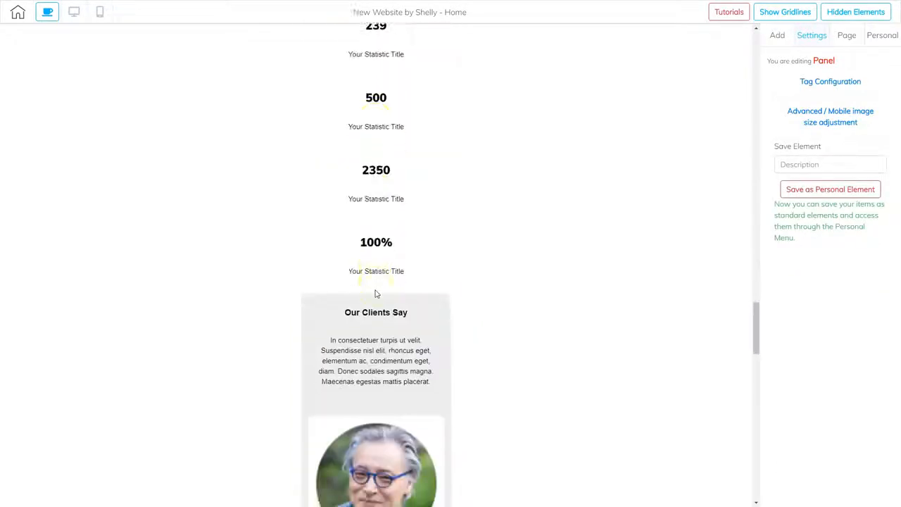
{"action": "scroll", "coordinate": [387, 313], "scroll_direction": "down", "scroll_amount": 4}
{"action": "scroll", "coordinate": [397, 317], "scroll_direction": "down", "scroll_amount": 5}
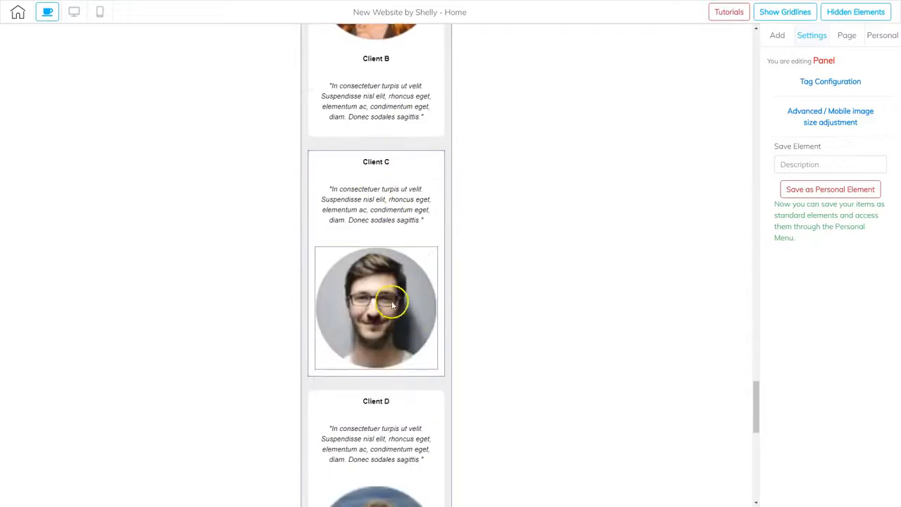
{"action": "left_click", "coordinate": [356, 259]}
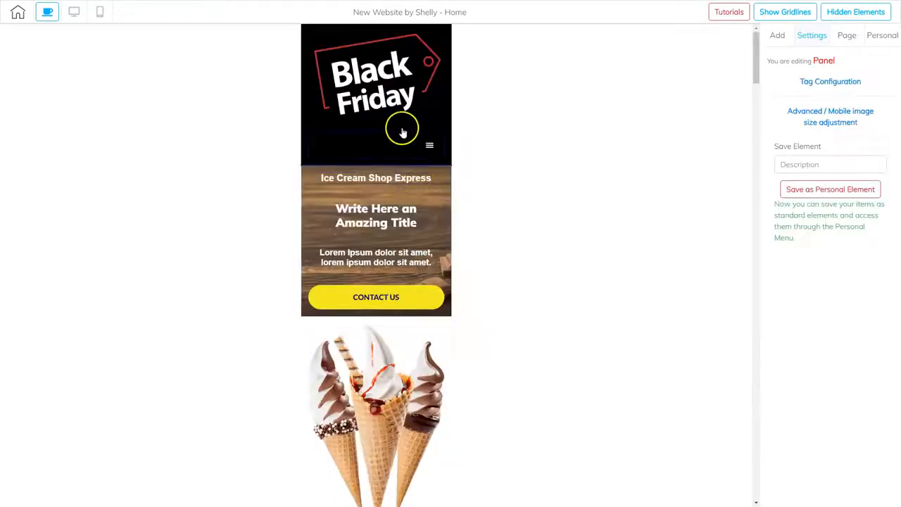
{"action": "scroll", "coordinate": [394, 317], "scroll_direction": "down", "scroll_amount": 10}
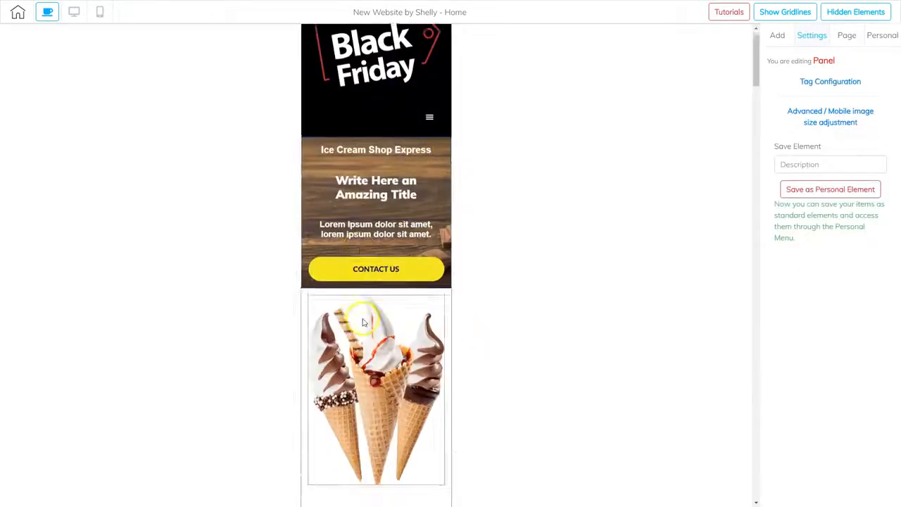
{"action": "scroll", "coordinate": [378, 350], "scroll_direction": "down", "scroll_amount": 8}
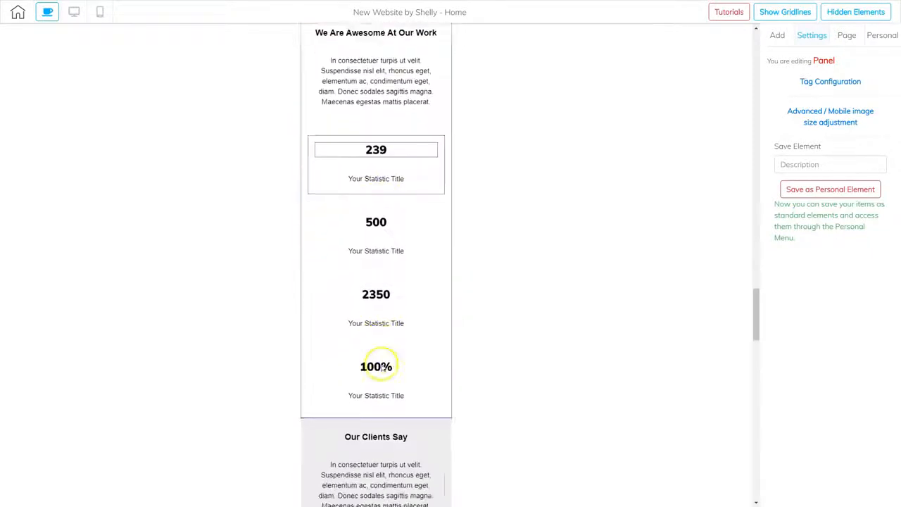
{"action": "left_click", "coordinate": [385, 338]}
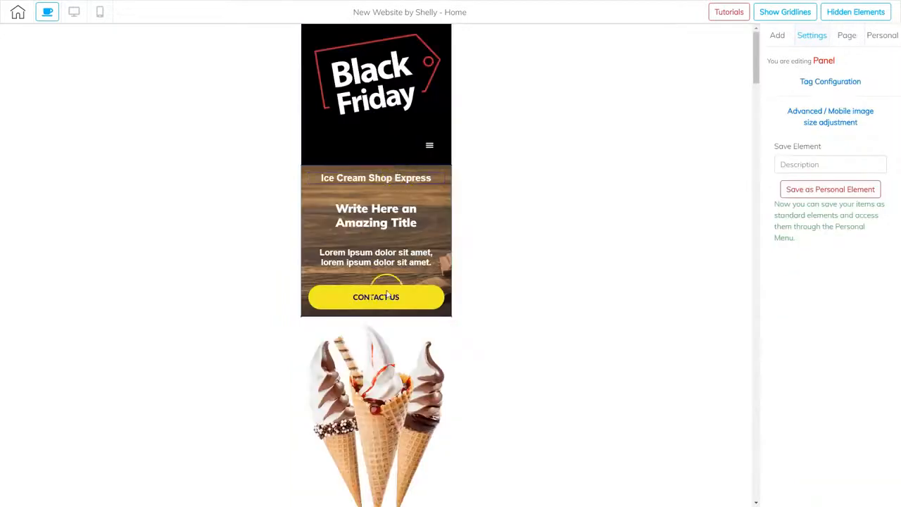
Step: Move the Client D photo up two positions, above the testimonial text and the title
{"action": "scroll", "coordinate": [386, 296], "scroll_direction": "down", "scroll_amount": 15}
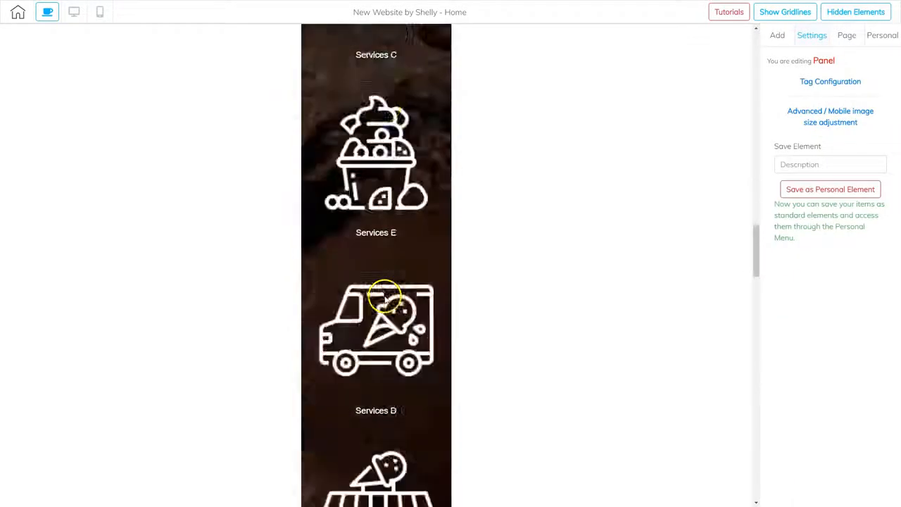
{"action": "scroll", "coordinate": [388, 341], "scroll_direction": "down", "scroll_amount": 3}
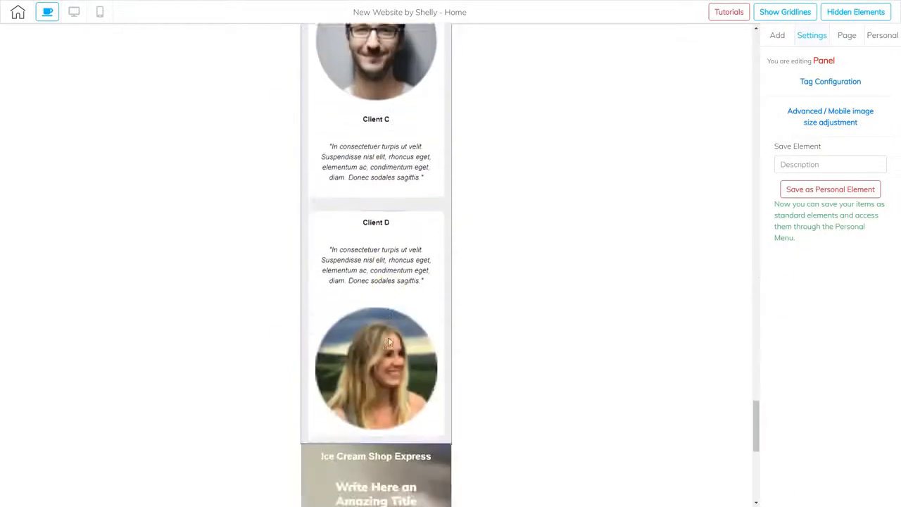
{"action": "left_click", "coordinate": [385, 324]}
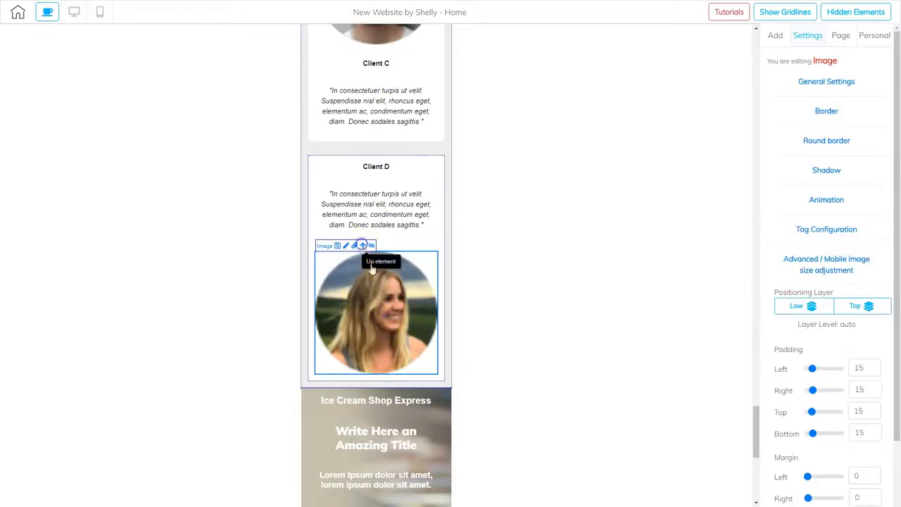
{"action": "scroll", "coordinate": [438, 205], "scroll_direction": "down", "scroll_amount": 20}
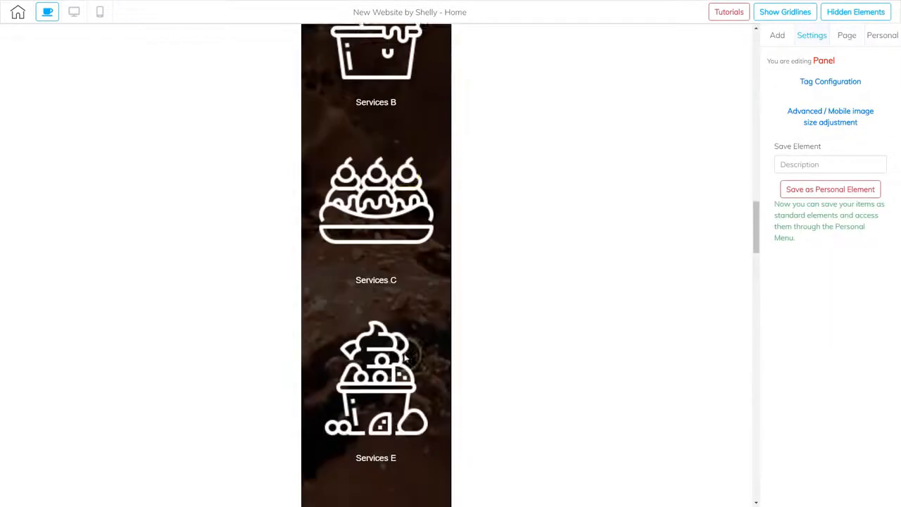
{"action": "scroll", "coordinate": [406, 359], "scroll_direction": "down", "scroll_amount": 15}
{"action": "scroll", "coordinate": [398, 362], "scroll_direction": "down", "scroll_amount": 6}
{"action": "left_click", "coordinate": [366, 261]}
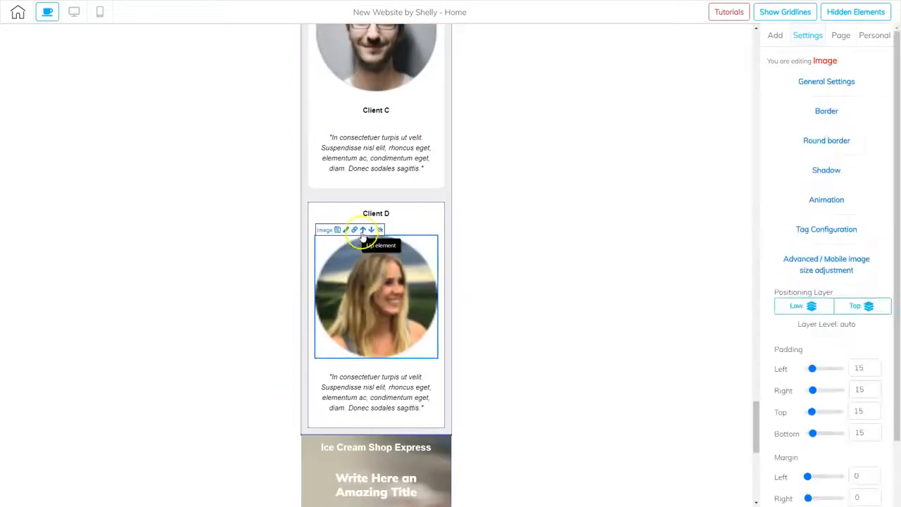
{"action": "left_click", "coordinate": [401, 117]}
Step: Review the mobile layout of the reordered client testimonials, the contact banner and the footer with the newsletter form
{"action": "scroll", "coordinate": [402, 267], "scroll_direction": "down", "scroll_amount": 15}
{"action": "scroll", "coordinate": [404, 289], "scroll_direction": "down", "scroll_amount": 15}
{"action": "scroll", "coordinate": [399, 317], "scroll_direction": "down", "scroll_amount": 10}
{"action": "left_click", "coordinate": [399, 323]}
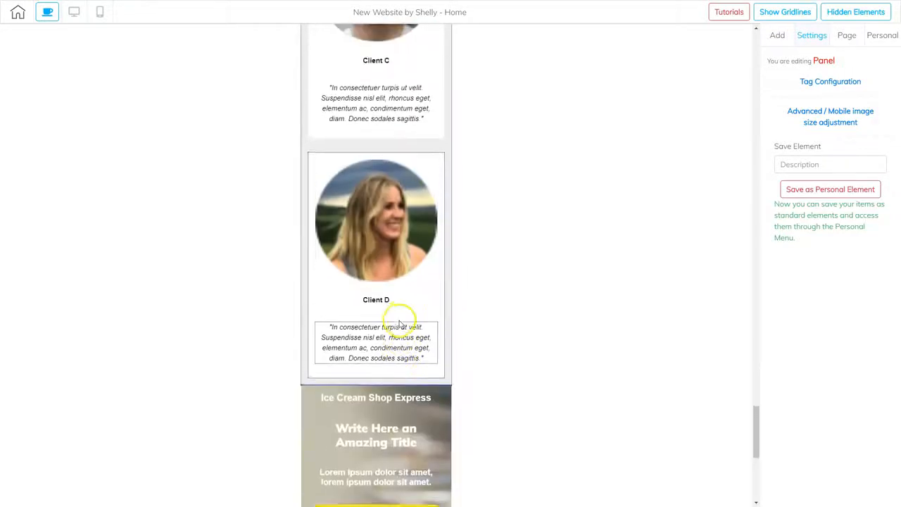
{"action": "scroll", "coordinate": [361, 282], "scroll_direction": "down", "scroll_amount": 3}
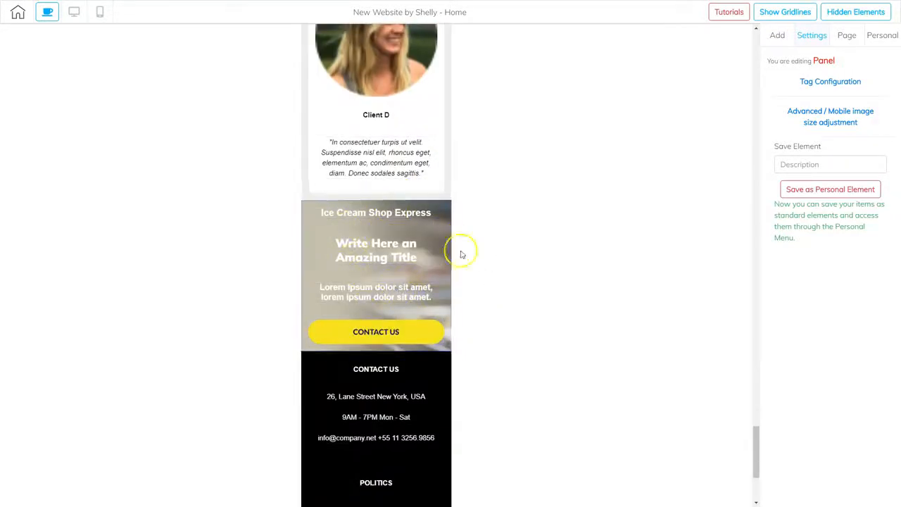
{"action": "scroll", "coordinate": [368, 373], "scroll_direction": "down", "scroll_amount": 3}
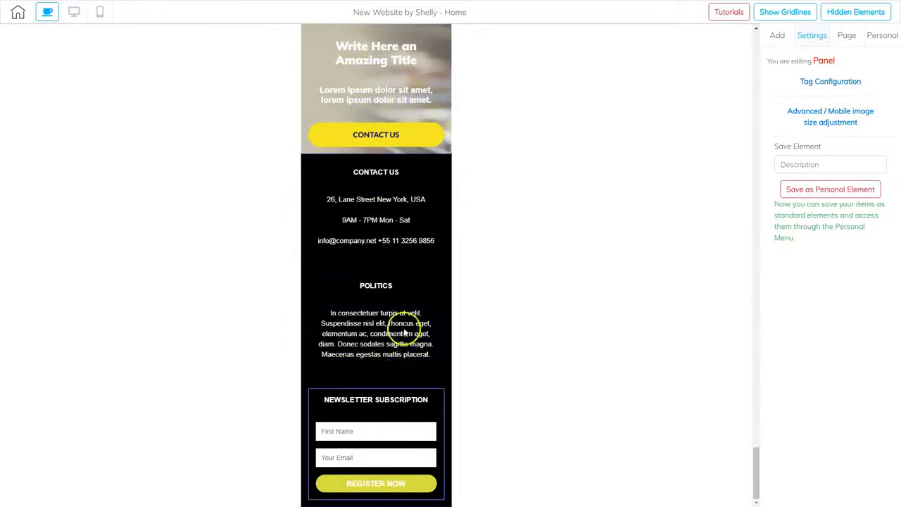
{"action": "scroll", "coordinate": [392, 371], "scroll_direction": "up", "scroll_amount": 6}
{"action": "scroll", "coordinate": [392, 371], "scroll_direction": "up", "scroll_amount": 9}
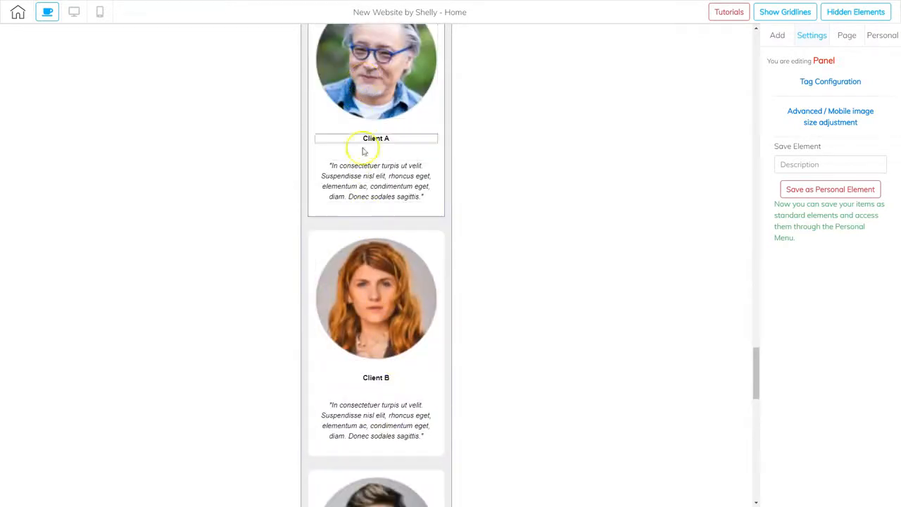
{"action": "scroll", "coordinate": [389, 196], "scroll_direction": "up", "scroll_amount": 2}
{"action": "scroll", "coordinate": [380, 176], "scroll_direction": "up", "scroll_amount": 13}
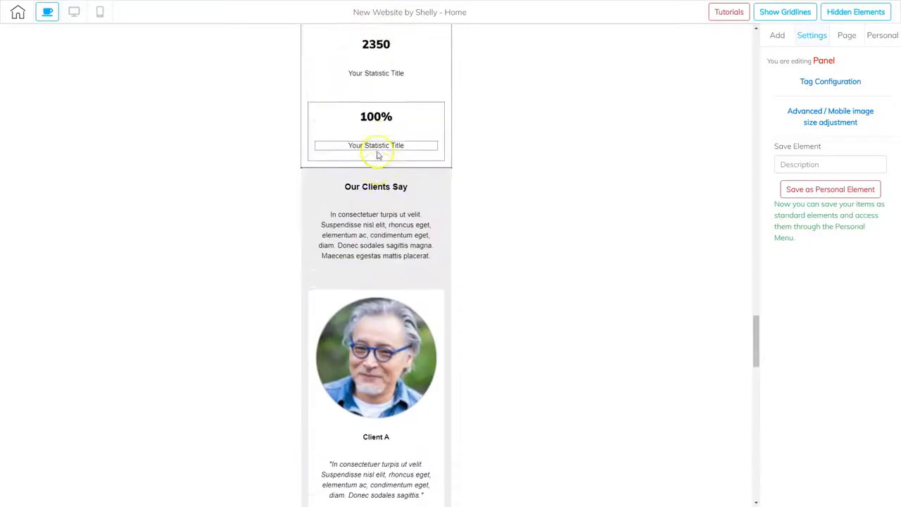
Step: Set the left and right padding of the Services B ice cream cup and Services C banana split icons to 100
{"action": "scroll", "coordinate": [383, 222], "scroll_direction": "up", "scroll_amount": 10}
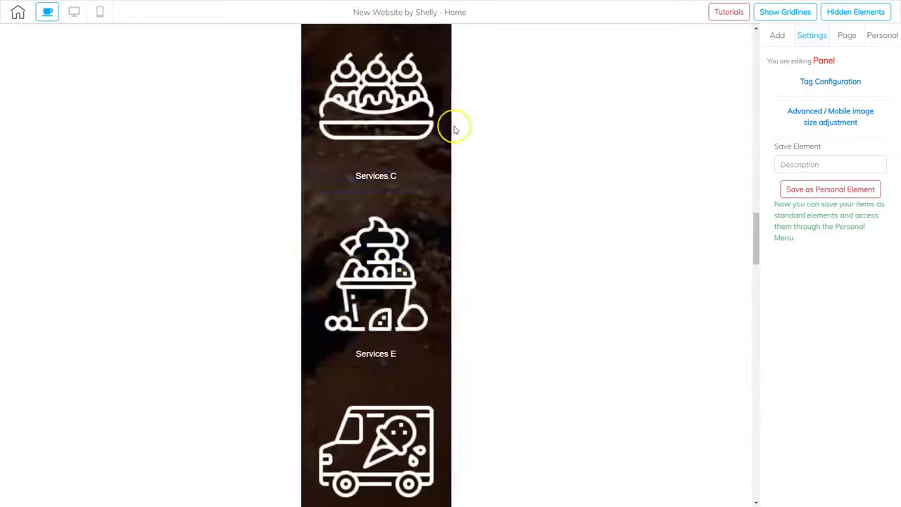
{"action": "left_click", "coordinate": [396, 243]}
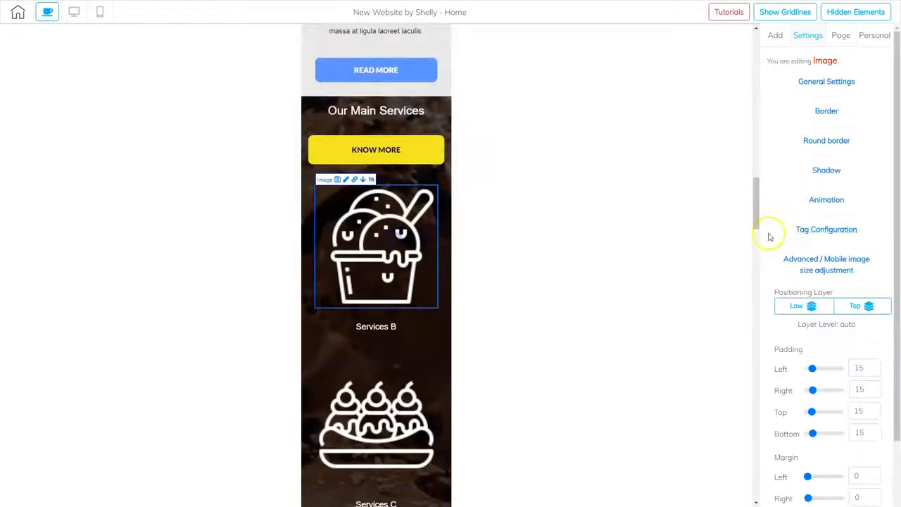
{"action": "scroll", "coordinate": [872, 331], "scroll_direction": "down", "scroll_amount": 2}
{"action": "left_click_drag", "start_coordinate": [813, 276], "coordinate": [840, 295]}
{"action": "left_click", "coordinate": [383, 328]}
{"action": "scroll", "coordinate": [438, 352], "scroll_direction": "down", "scroll_amount": 3}
Step: Set the left and right padding of the Services E sundae cup and Services D truck icons to 100
{"action": "left_click", "coordinate": [386, 255]}
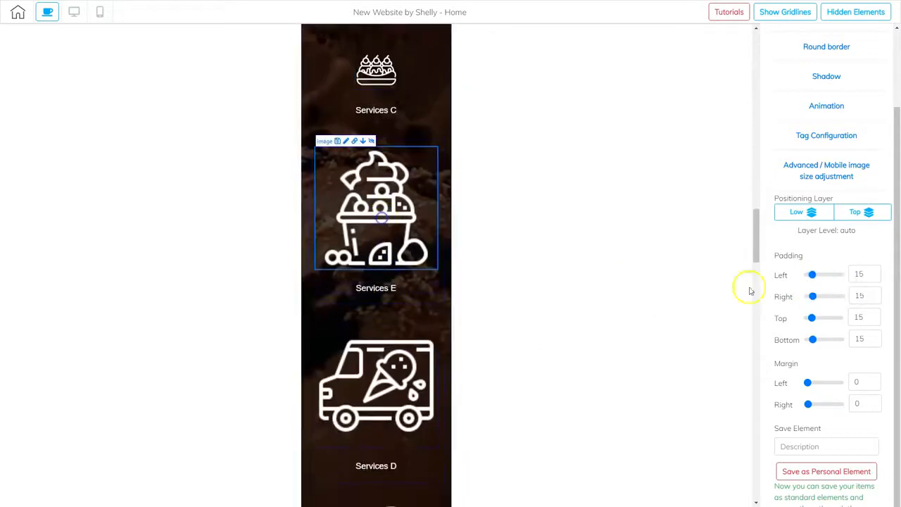
{"action": "left_click_drag", "start_coordinate": [811, 275], "coordinate": [858, 291]}
{"action": "left_click", "coordinate": [387, 298]}
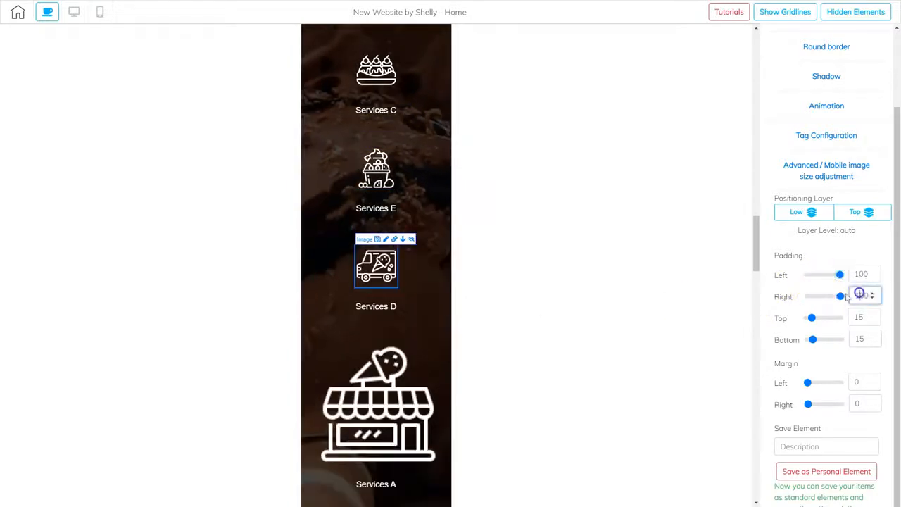
Step: Set the left and right padding of the Services A shop icon to 100
{"action": "scroll", "coordinate": [422, 340], "scroll_direction": "down", "scroll_amount": 2}
{"action": "left_click", "coordinate": [403, 340]}
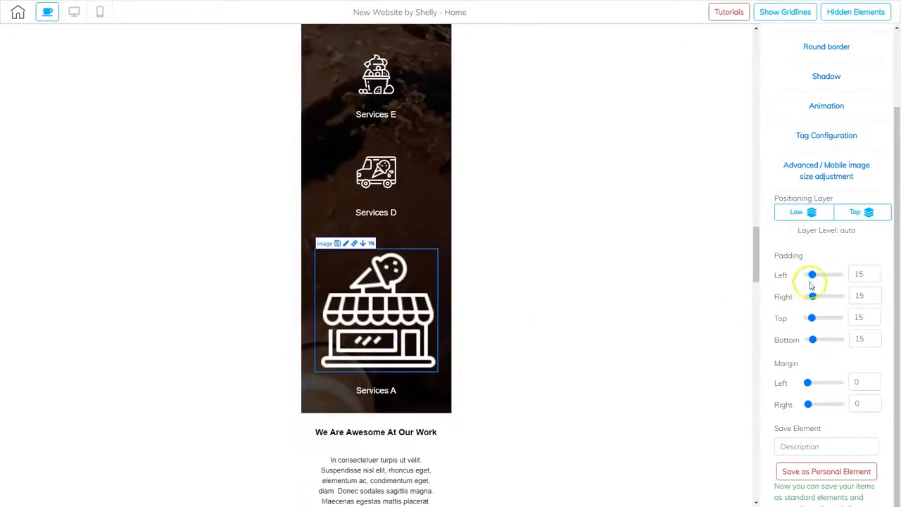
{"action": "left_click_drag", "start_coordinate": [843, 278], "coordinate": [854, 276]}
{"action": "left_click_drag", "start_coordinate": [812, 296], "coordinate": [862, 301]}
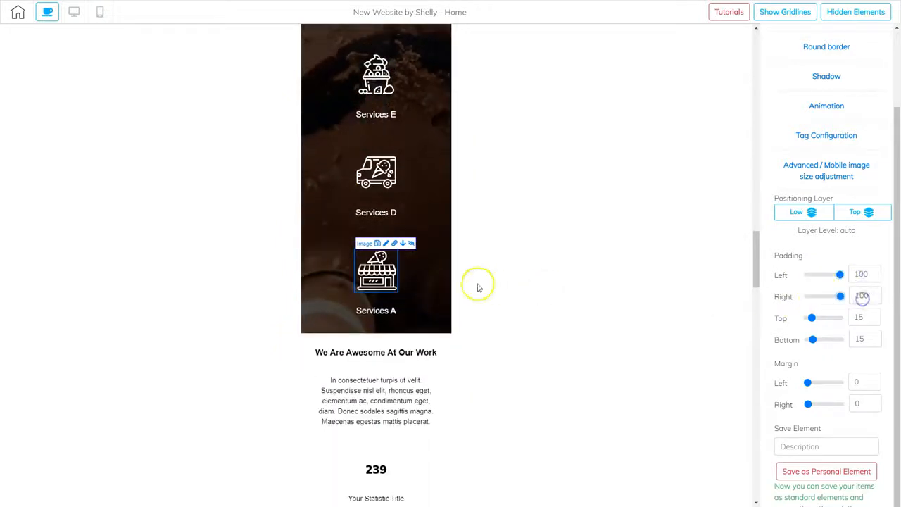
Step: Set the left and right padding of the Client A photo in the testimonials section to 50
{"action": "scroll", "coordinate": [412, 331], "scroll_direction": "down", "scroll_amount": 8}
{"action": "left_click", "coordinate": [415, 327]}
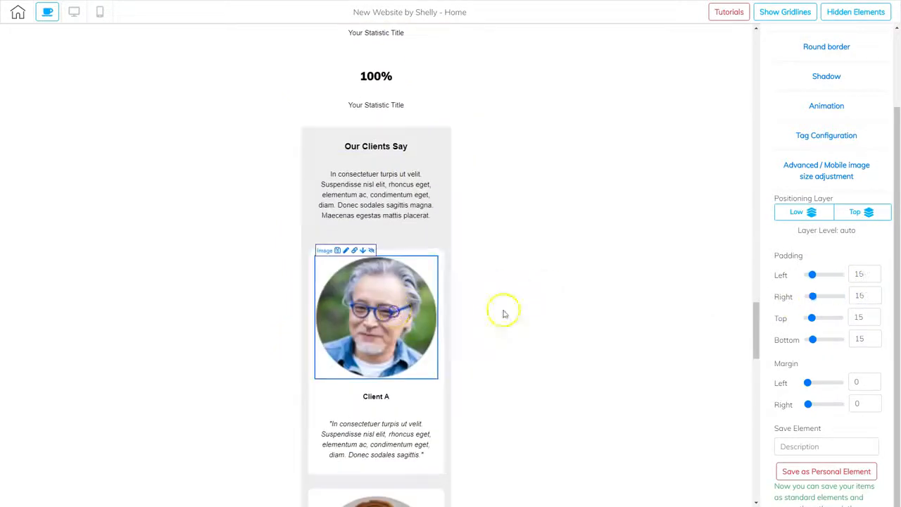
{"action": "scroll", "coordinate": [535, 211], "scroll_direction": "down", "scroll_amount": 2}
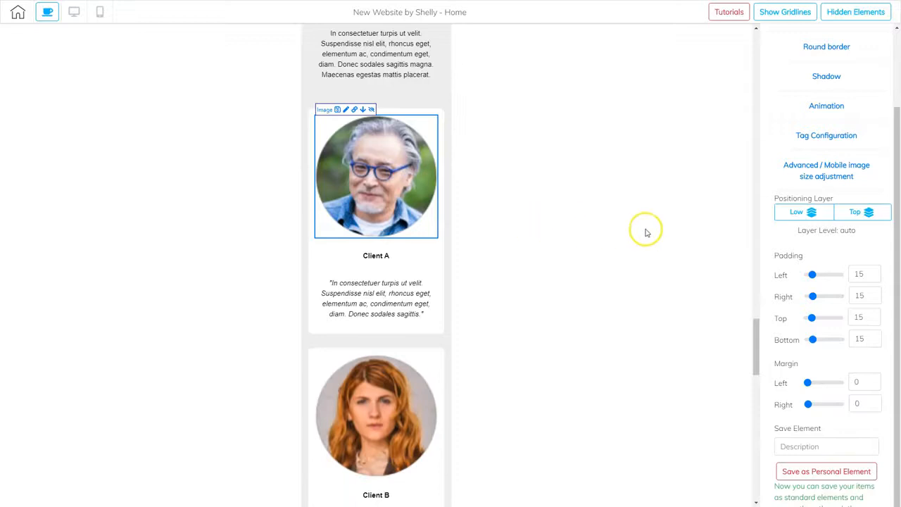
{"action": "left_click_drag", "start_coordinate": [813, 274], "coordinate": [824, 297]}
{"action": "left_click", "coordinate": [873, 272]}
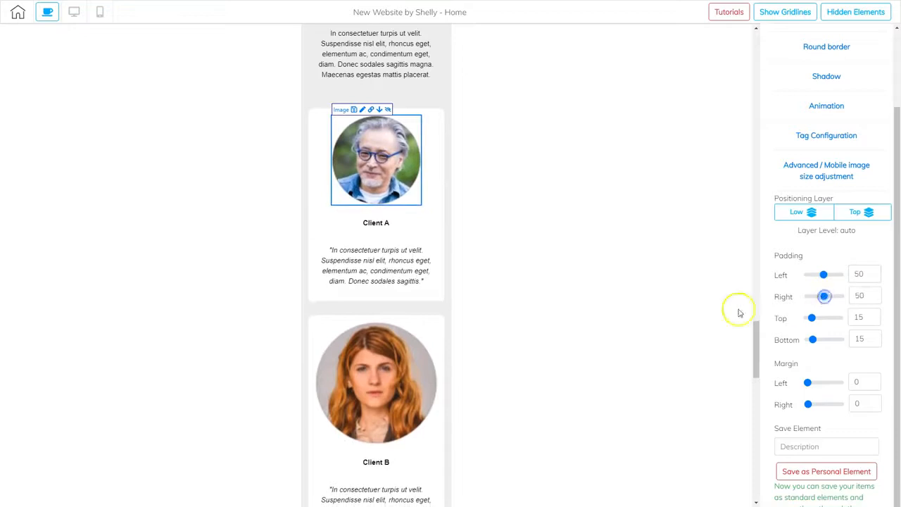
Step: Set the left and right padding of the Client B photo to 50
{"action": "left_click", "coordinate": [407, 389]}
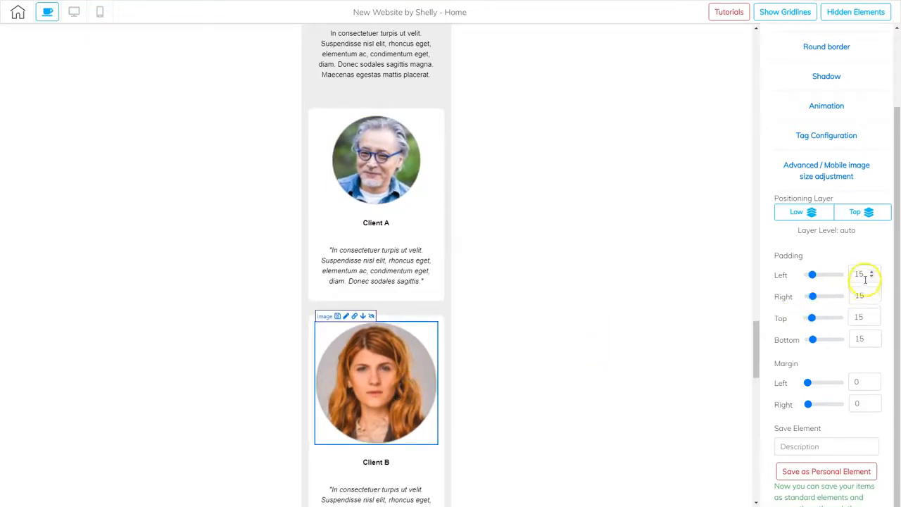
{"action": "type", "text": "50"}
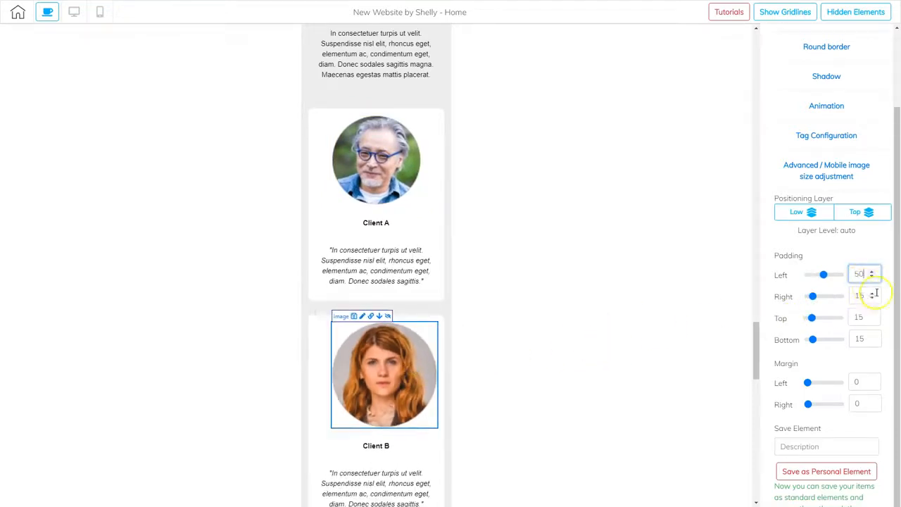
{"action": "left_click", "coordinate": [851, 292]}
{"action": "type", "text": "50"}
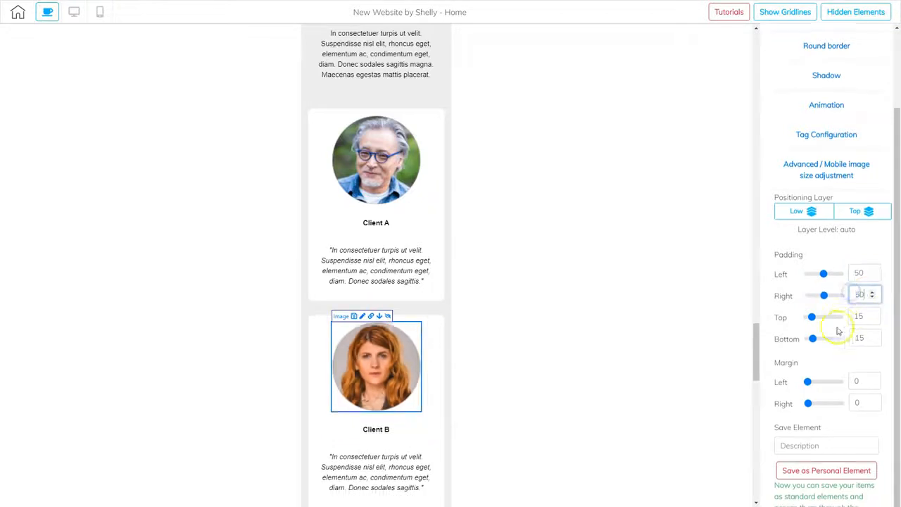
Step: Set the left and right padding of the Client C photo to 50
{"action": "scroll", "coordinate": [338, 394], "scroll_direction": "down", "scroll_amount": 2}
{"action": "left_click", "coordinate": [365, 425]}
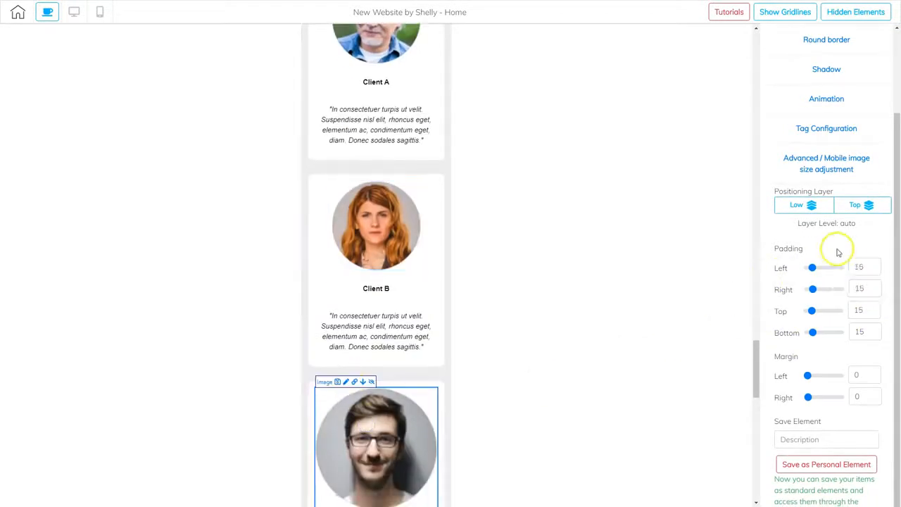
{"action": "type", "text": "50"}
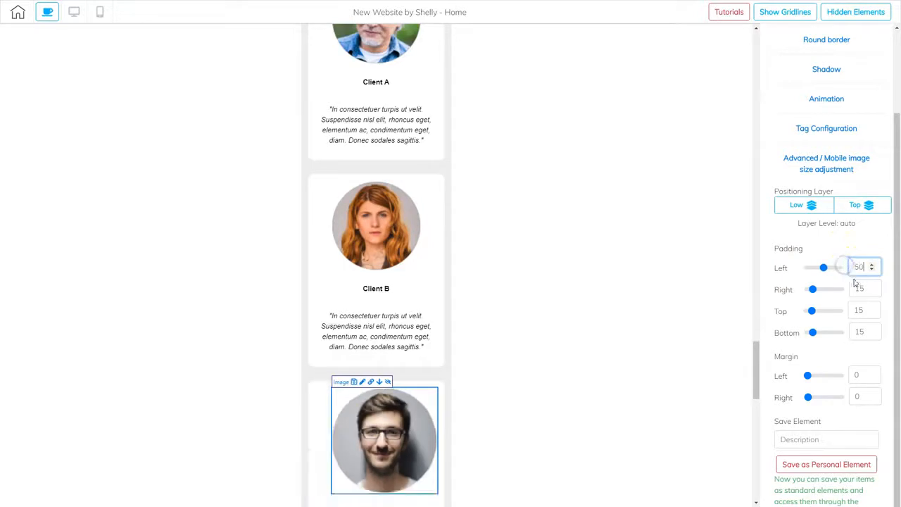
{"action": "type", "text": "50"}
Step: Set the left and right padding of the Client D photo to 50
{"action": "scroll", "coordinate": [382, 361], "scroll_direction": "down", "scroll_amount": 3}
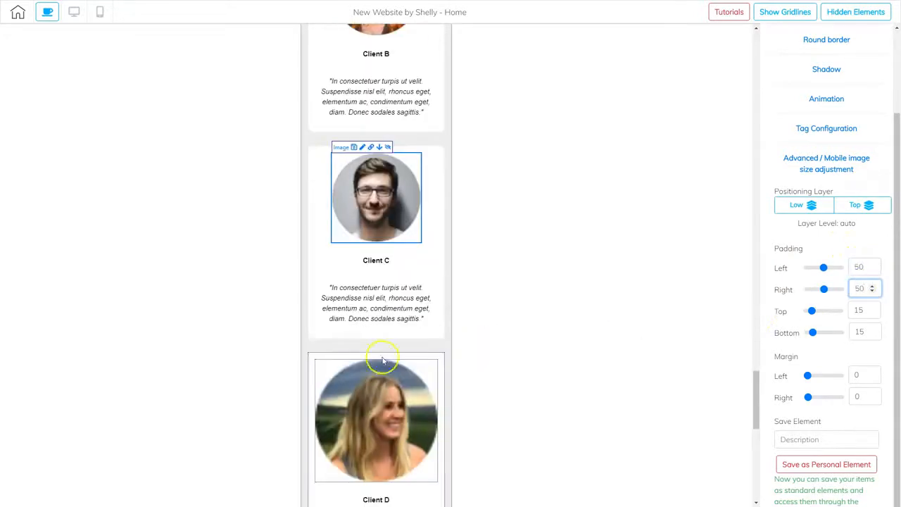
{"action": "left_click", "coordinate": [378, 398]}
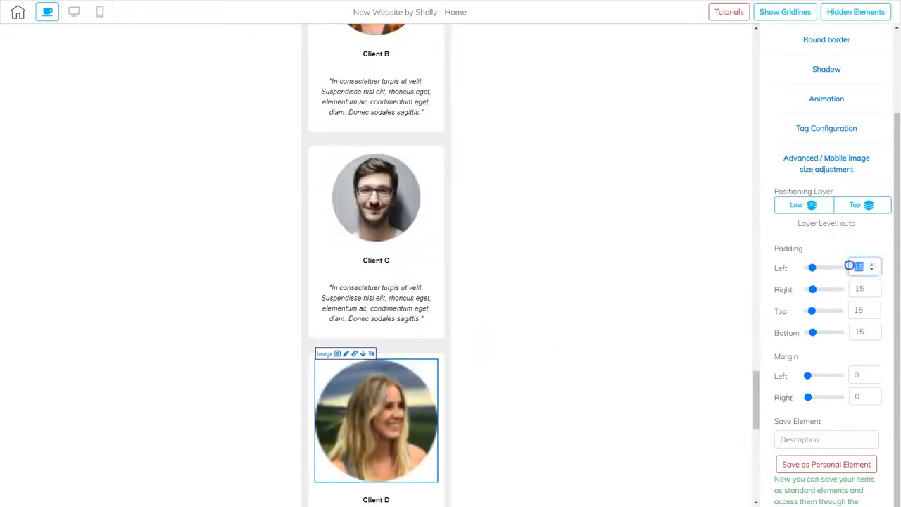
{"action": "type", "text": "50"}
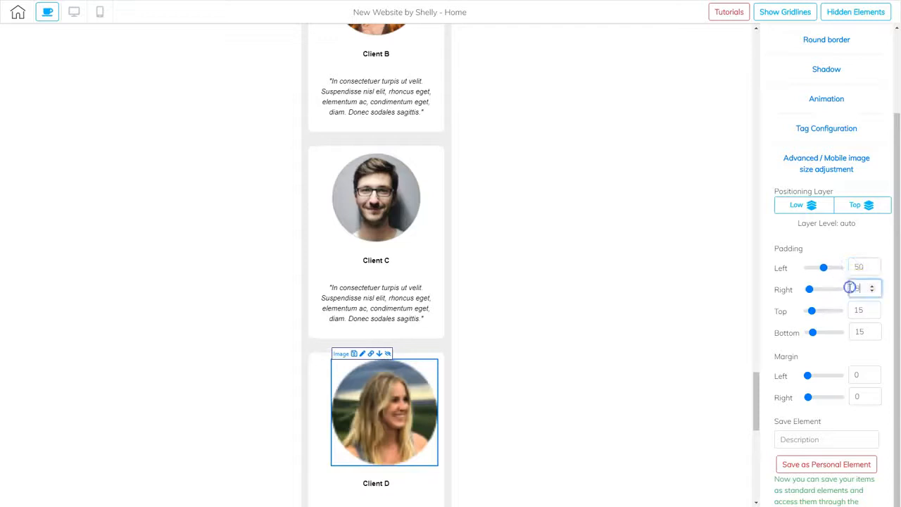
{"action": "type", "text": "0"}
{"action": "scroll", "coordinate": [477, 347], "scroll_direction": "down", "scroll_amount": 5}
{"action": "scroll", "coordinate": [369, 211], "scroll_direction": "up", "scroll_amount": 2}
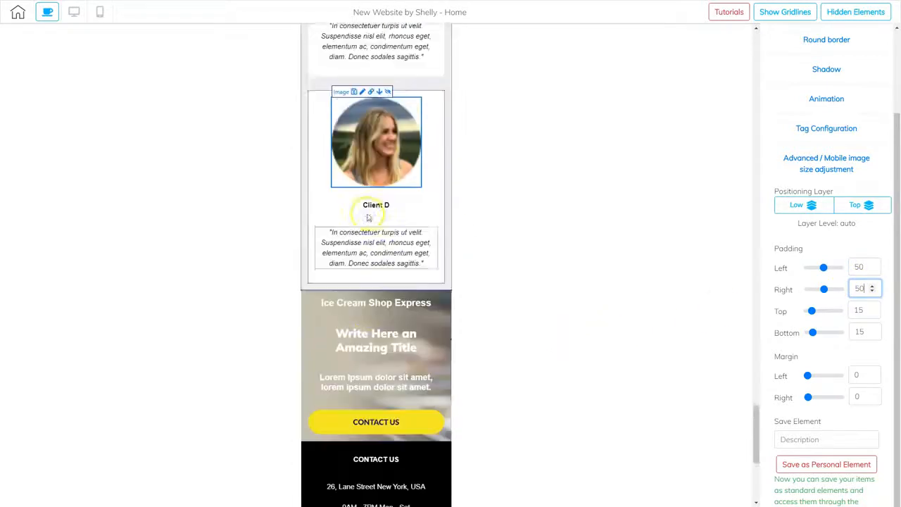
Step: Review the mobile layout from the testimonials up to Our Main Services and select the KNOW MORE button
{"action": "scroll", "coordinate": [368, 217], "scroll_direction": "up", "scroll_amount": 10}
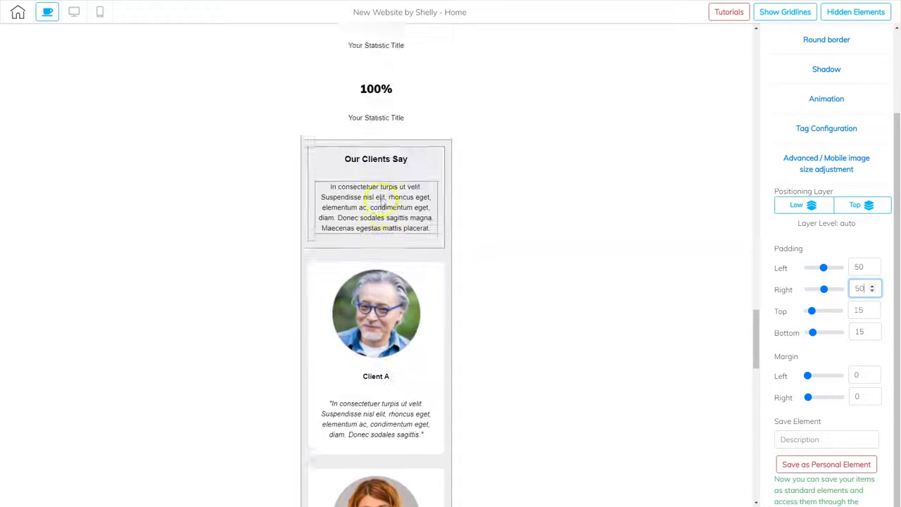
{"action": "scroll", "coordinate": [375, 204], "scroll_direction": "up", "scroll_amount": 8}
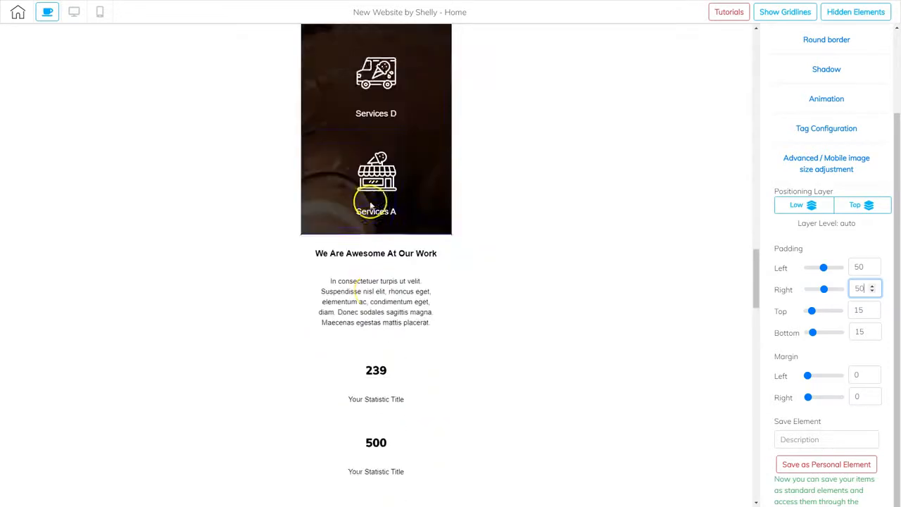
{"action": "scroll", "coordinate": [371, 205], "scroll_direction": "up", "scroll_amount": 7}
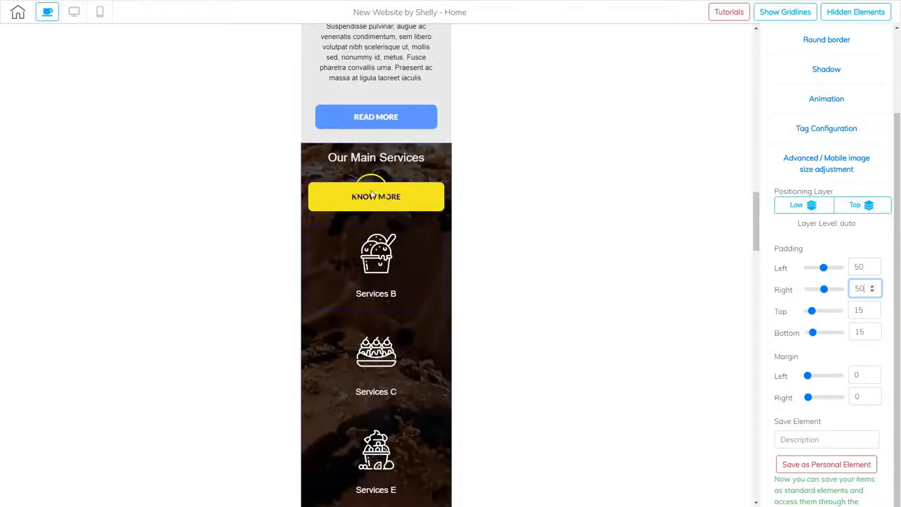
{"action": "left_click", "coordinate": [379, 198]}
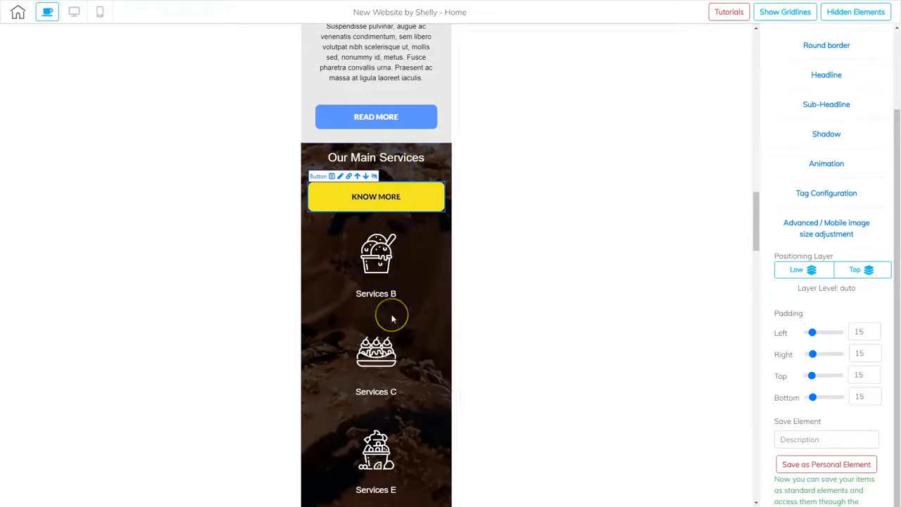
{"action": "scroll", "coordinate": [392, 319], "scroll_direction": "down", "scroll_amount": 5}
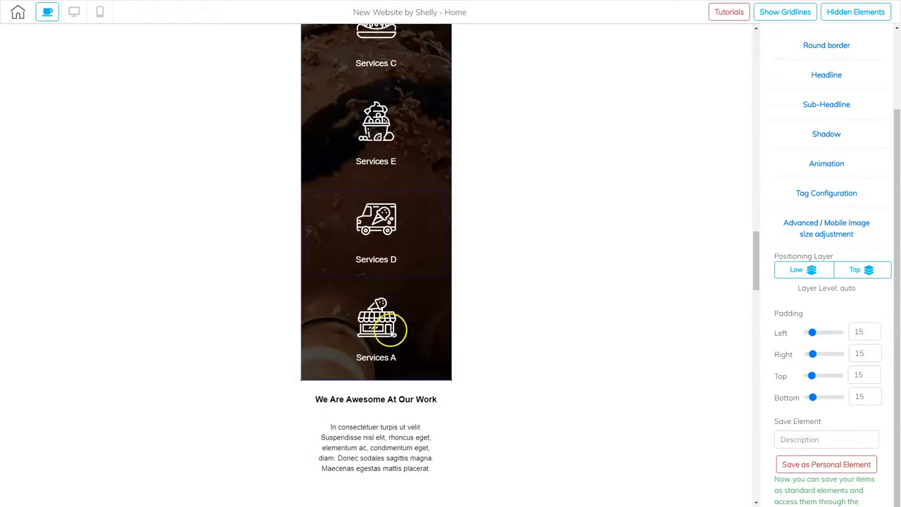
{"action": "scroll", "coordinate": [400, 126], "scroll_direction": "up", "scroll_amount": 5}
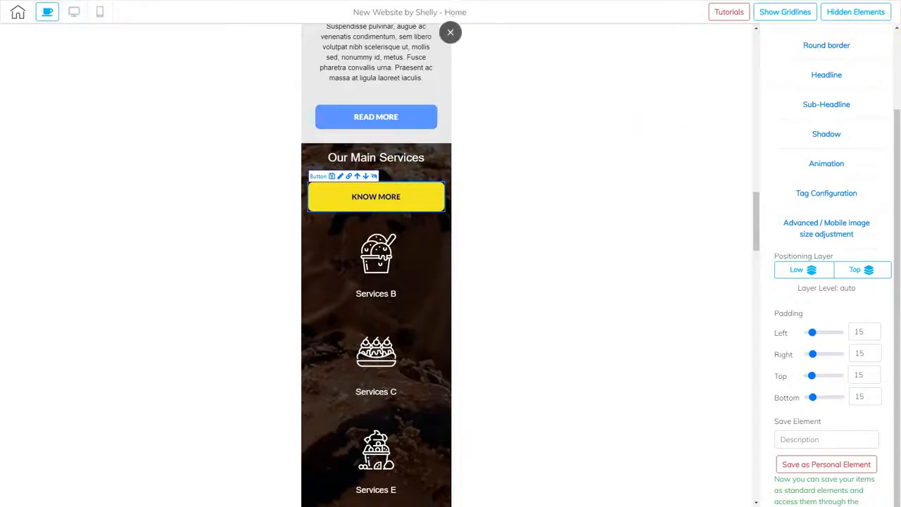
Step: Switch to the desktop view, save the website and publish it
{"action": "left_click", "coordinate": [74, 12]}
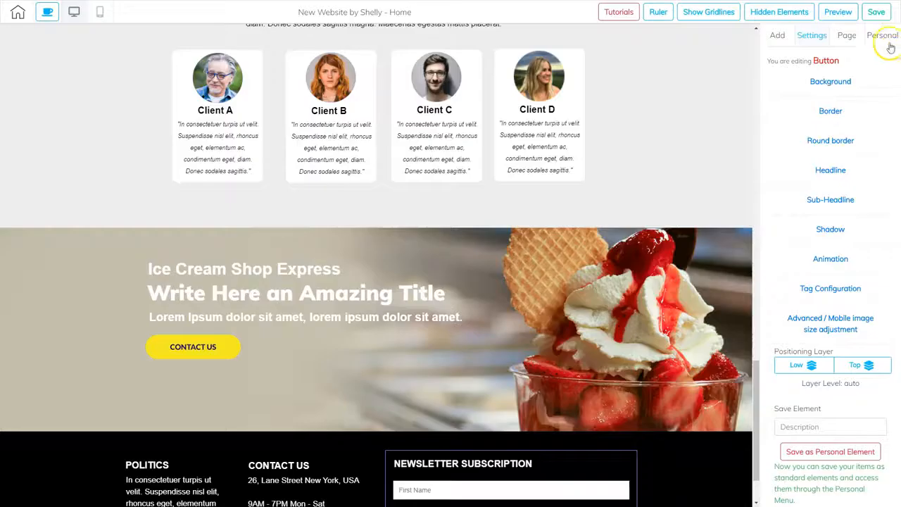
{"action": "left_click", "coordinate": [871, 12]}
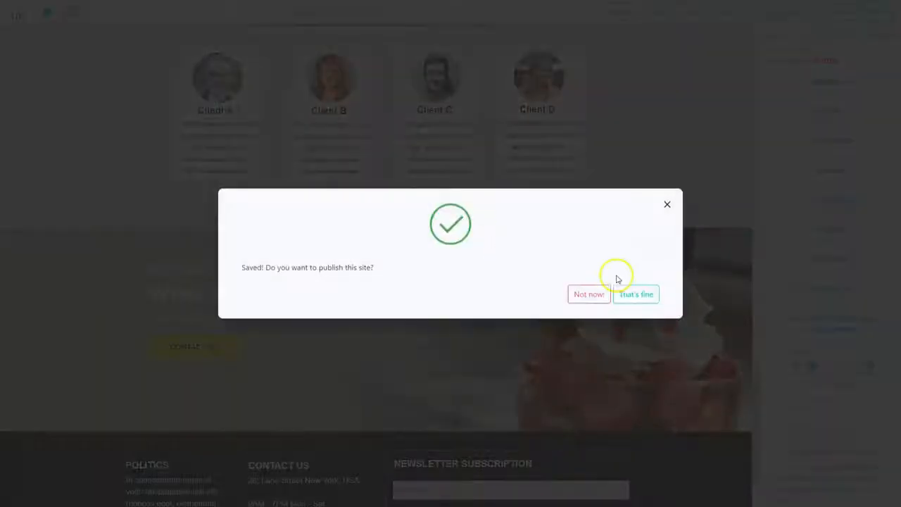
{"action": "left_click", "coordinate": [633, 294]}
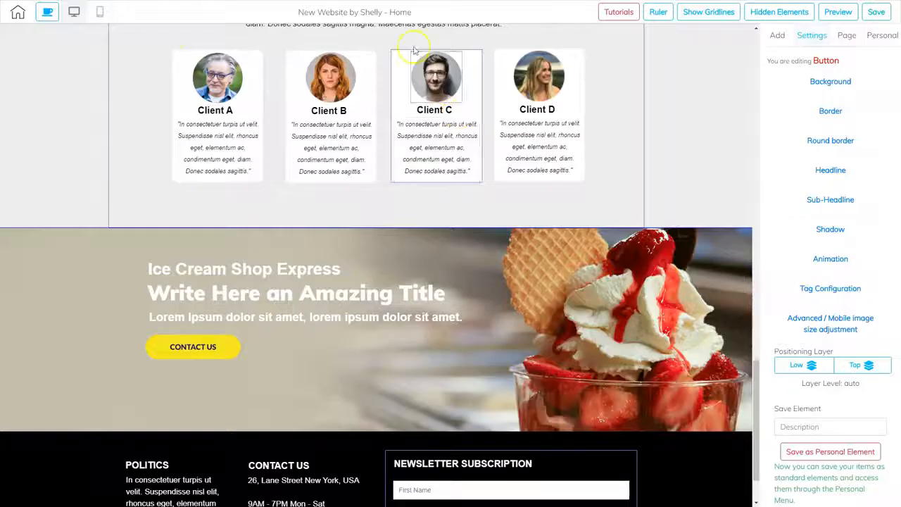
Step: Return to the mobile view and move the KNOW MORE button down past Services B and Services C to below Services E
{"action": "left_click", "coordinate": [98, 13]}
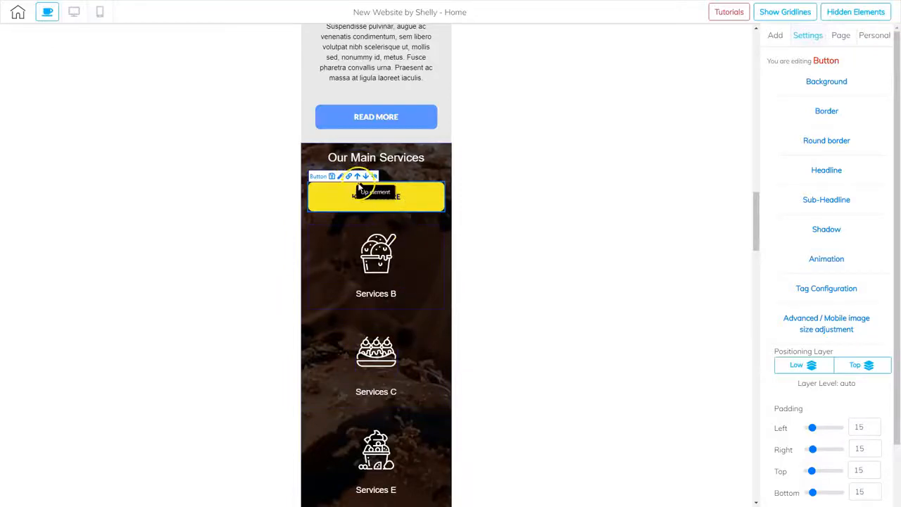
{"action": "left_click", "coordinate": [365, 176]}
{"action": "scroll", "coordinate": [382, 316], "scroll_direction": "down", "scroll_amount": 2}
{"action": "left_click", "coordinate": [393, 232]}
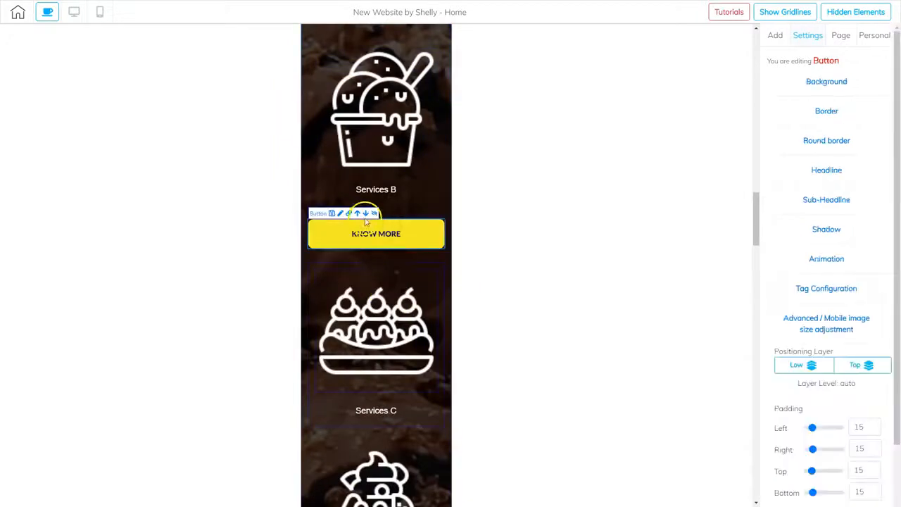
{"action": "left_click", "coordinate": [366, 212]}
{"action": "scroll", "coordinate": [390, 352], "scroll_direction": "down", "scroll_amount": 3}
{"action": "left_click", "coordinate": [381, 235]}
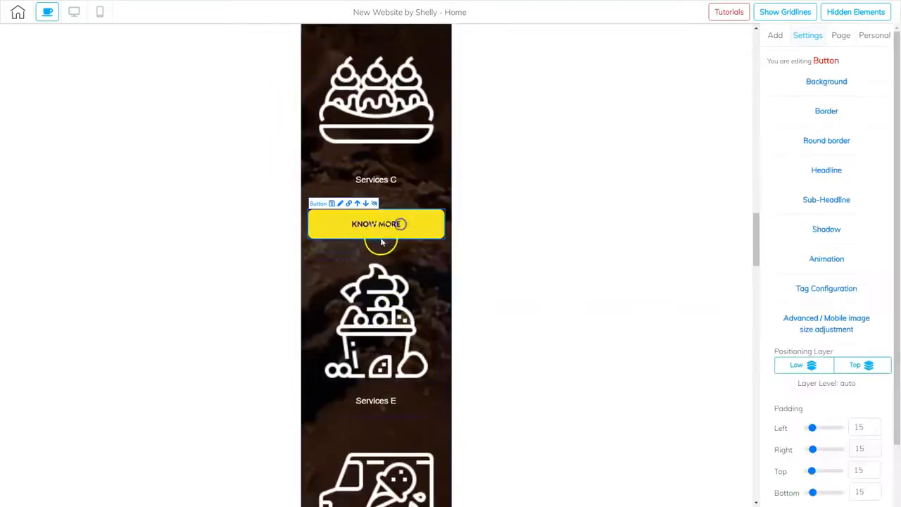
{"action": "left_click", "coordinate": [365, 212]}
Step: Move the KNOW MORE button down past Services D to below Services A at the end of the services section
{"action": "scroll", "coordinate": [404, 281], "scroll_direction": "down", "scroll_amount": 3}
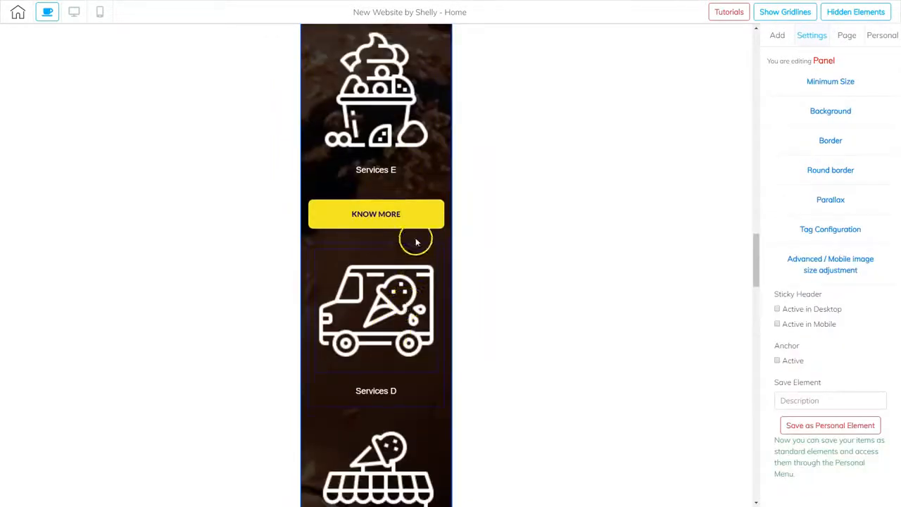
{"action": "left_click", "coordinate": [415, 222]}
{"action": "left_click", "coordinate": [364, 193]}
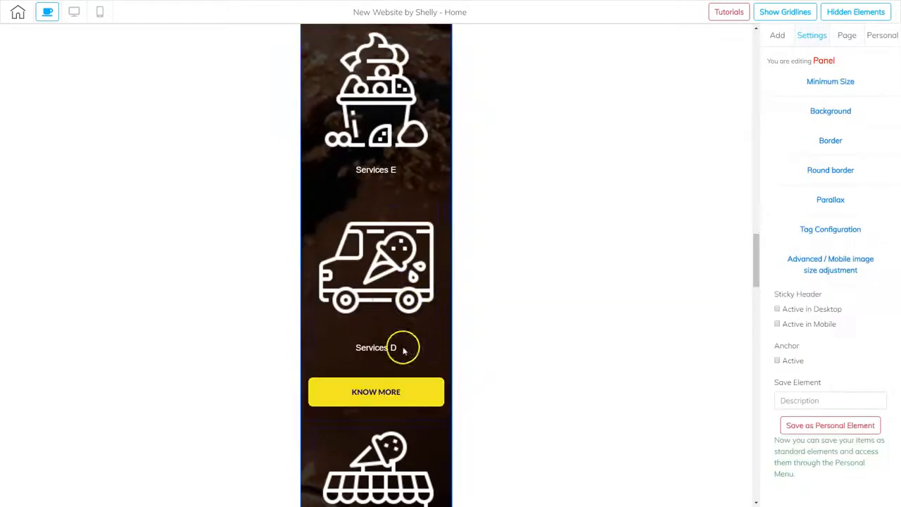
{"action": "scroll", "coordinate": [401, 316], "scroll_direction": "down", "scroll_amount": 3}
{"action": "left_click", "coordinate": [390, 206]}
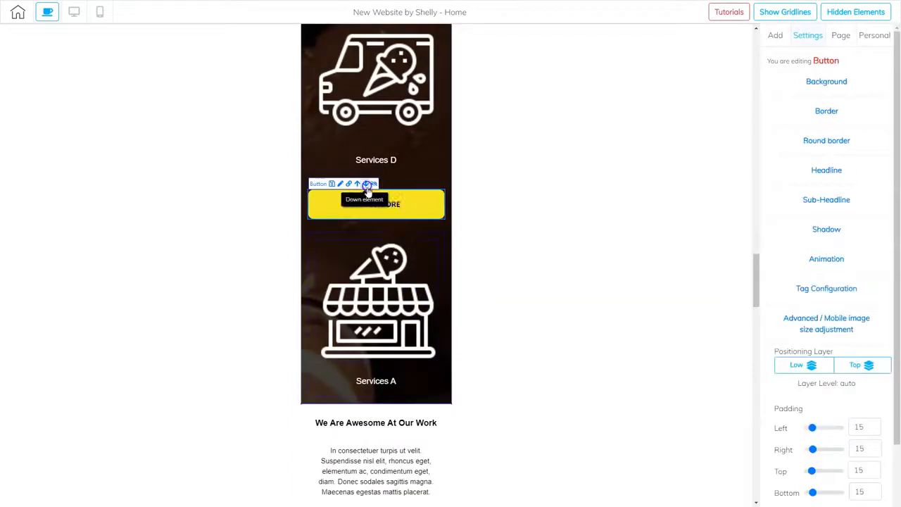
{"action": "left_click", "coordinate": [367, 185]}
{"action": "left_click", "coordinate": [415, 306]}
Step: Set the left and right padding of the Services B, Services C and Services E icons to 100 again
{"action": "scroll", "coordinate": [413, 389], "scroll_direction": "down", "scroll_amount": 10}
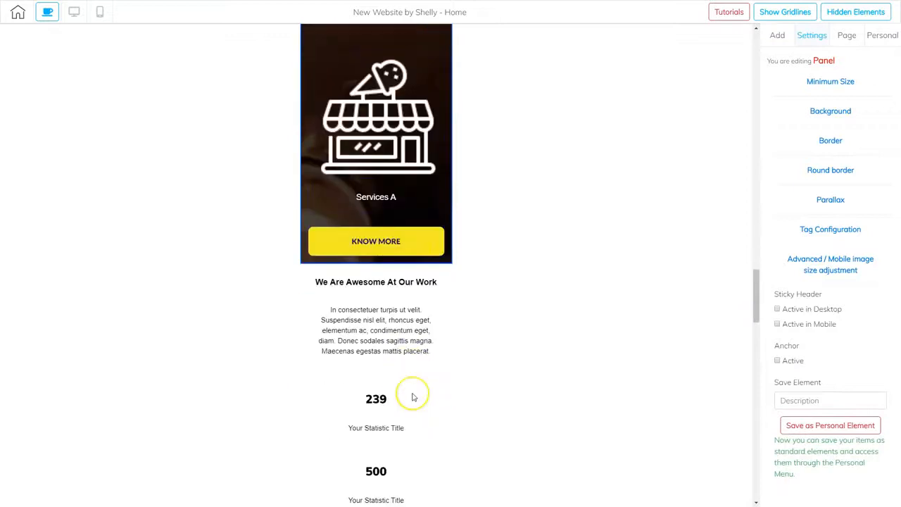
{"action": "scroll", "coordinate": [395, 380], "scroll_direction": "down", "scroll_amount": 5}
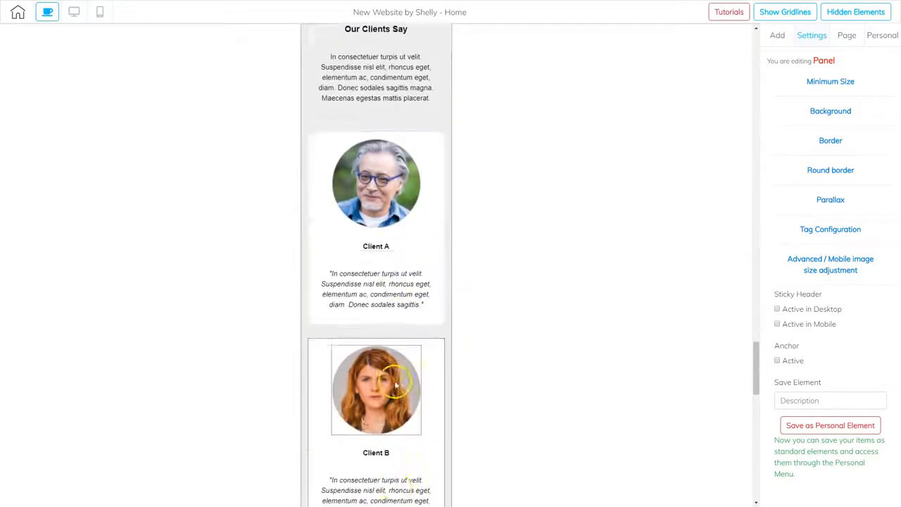
{"action": "scroll", "coordinate": [398, 265], "scroll_direction": "up", "scroll_amount": 15}
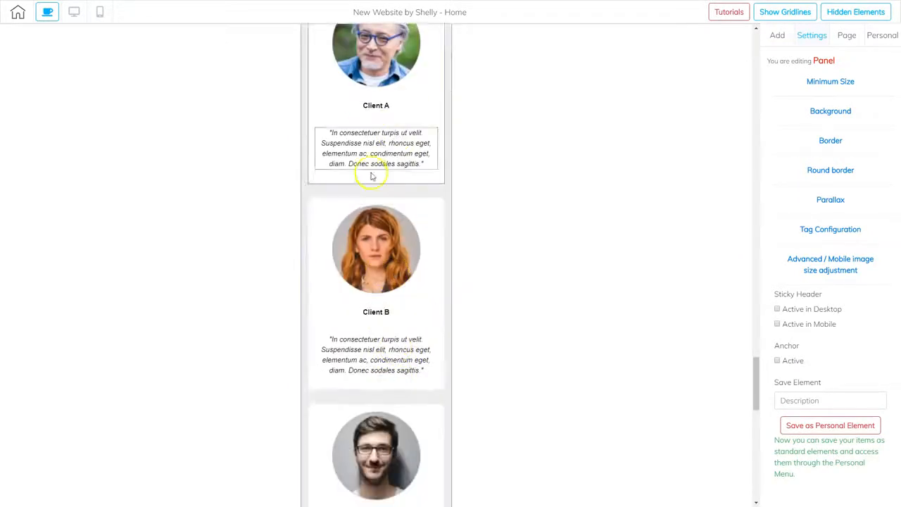
{"action": "scroll", "coordinate": [373, 329], "scroll_direction": "up", "scroll_amount": 8}
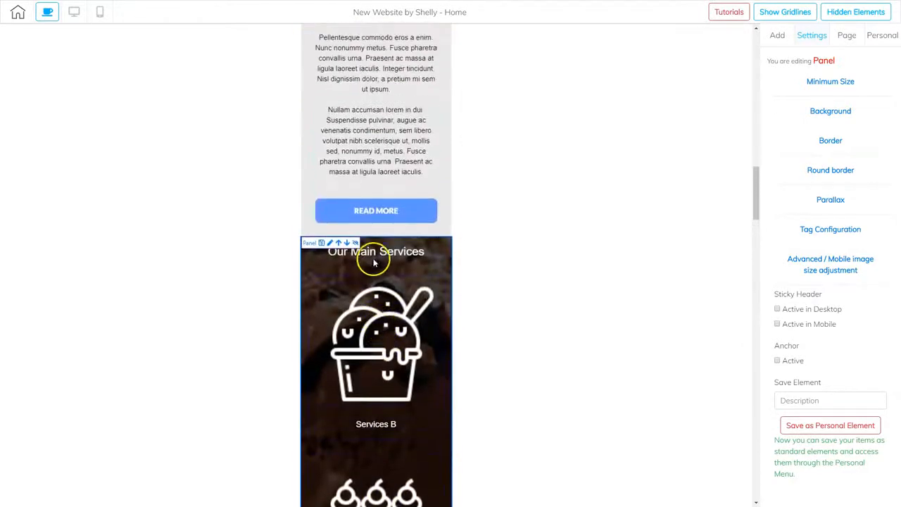
{"action": "scroll", "coordinate": [372, 256], "scroll_direction": "down", "scroll_amount": 2}
{"action": "left_click", "coordinate": [383, 222]}
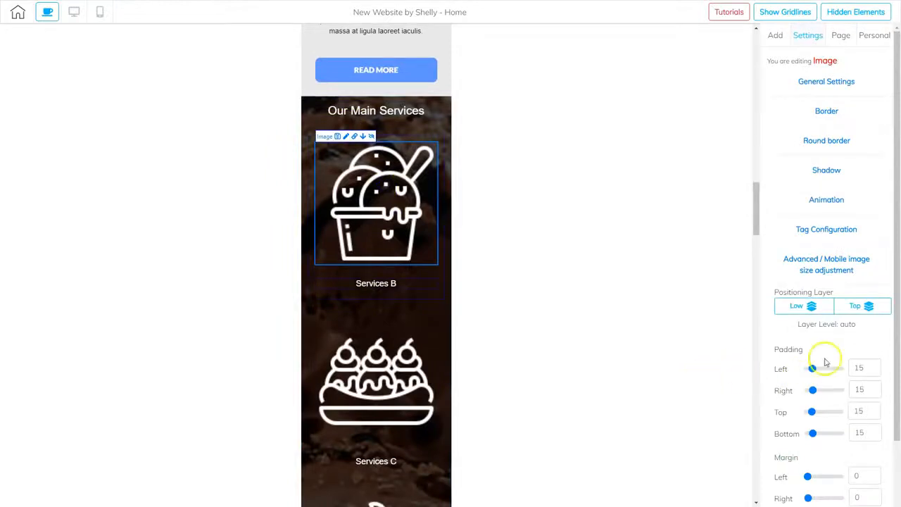
{"action": "left_click_drag", "start_coordinate": [814, 373], "coordinate": [872, 387]}
{"action": "left_click", "coordinate": [413, 317]}
{"action": "left_click", "coordinate": [426, 390]}
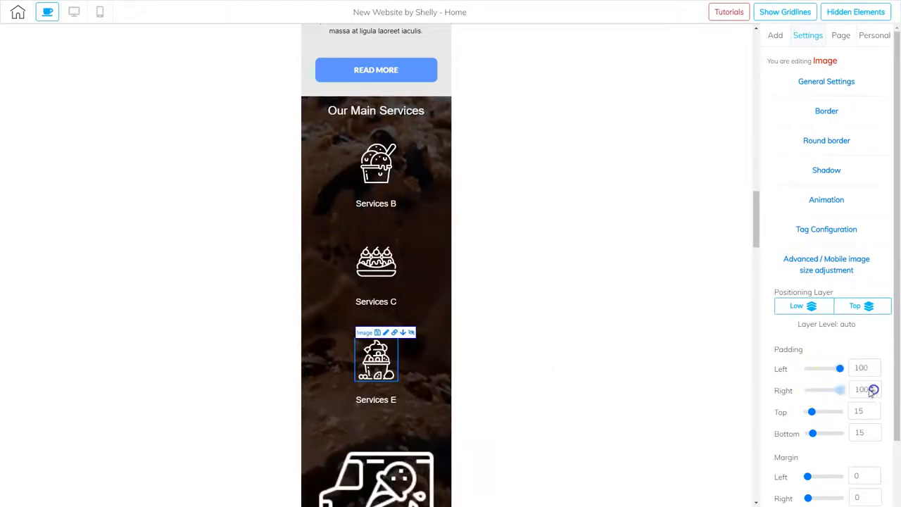
Step: Set the left and right padding of the Services D and Services A icons to 100
{"action": "scroll", "coordinate": [513, 386], "scroll_direction": "down", "scroll_amount": 3}
{"action": "left_click", "coordinate": [416, 354]}
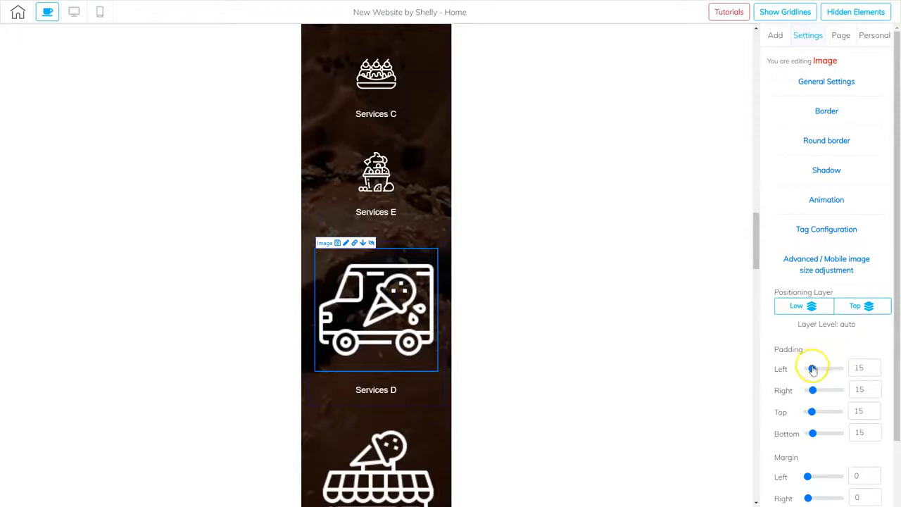
{"action": "left_click_drag", "start_coordinate": [812, 370], "coordinate": [854, 366]}
{"action": "left_click_drag", "start_coordinate": [812, 390], "coordinate": [851, 366]}
{"action": "left_click", "coordinate": [433, 420]}
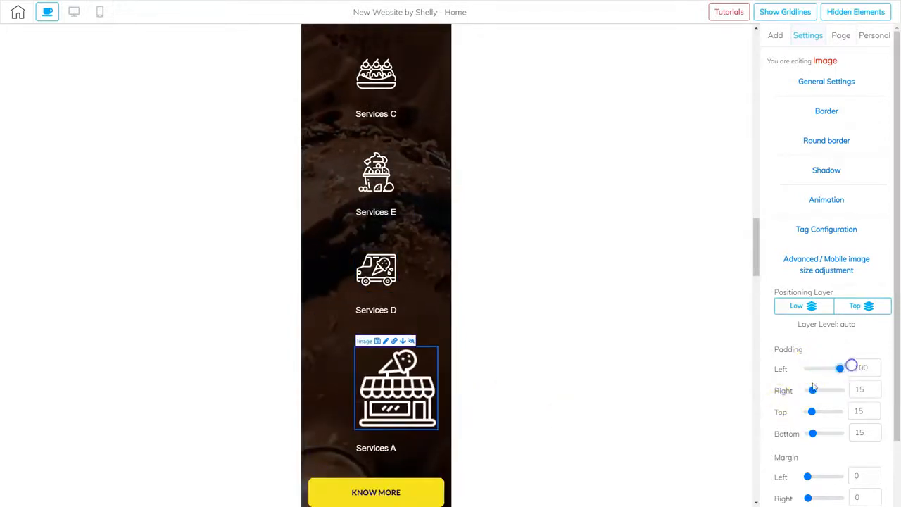
{"action": "left_click_drag", "start_coordinate": [813, 391], "coordinate": [860, 386]}
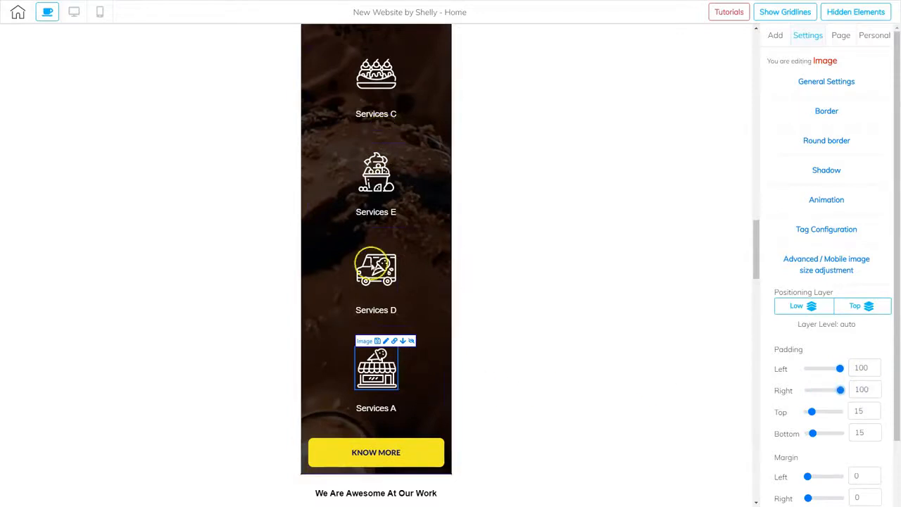
Step: Check the client photos in the mobile layout, switch to the desktop view, and save and publish the website
{"action": "scroll", "coordinate": [393, 445], "scroll_direction": "down", "scroll_amount": 2}
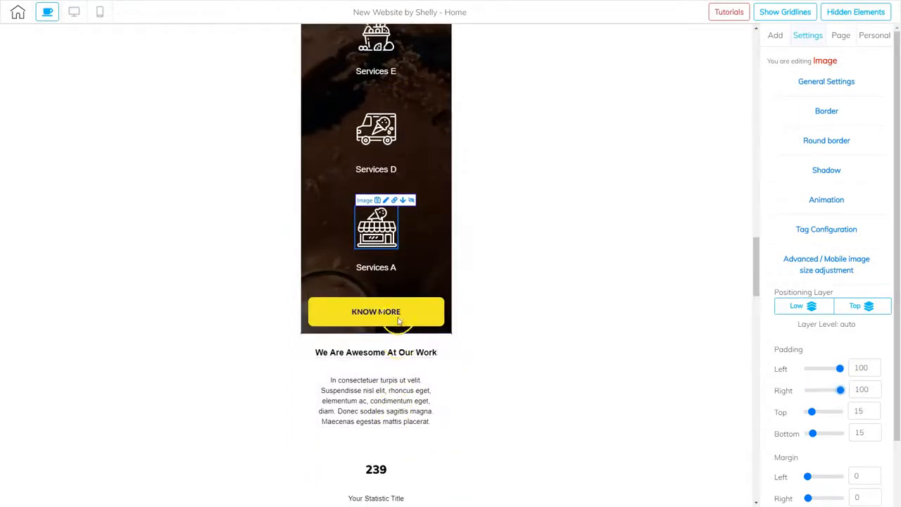
{"action": "scroll", "coordinate": [359, 373], "scroll_direction": "down", "scroll_amount": 8}
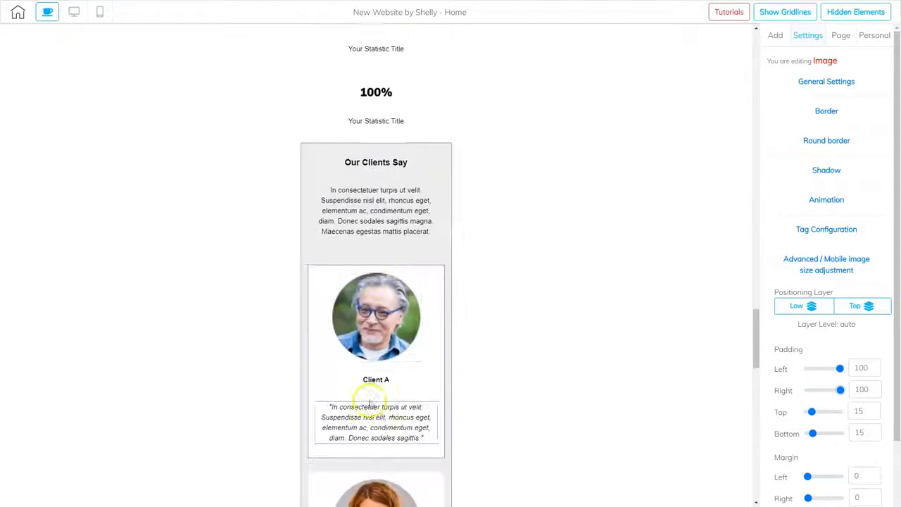
{"action": "left_click", "coordinate": [376, 302]}
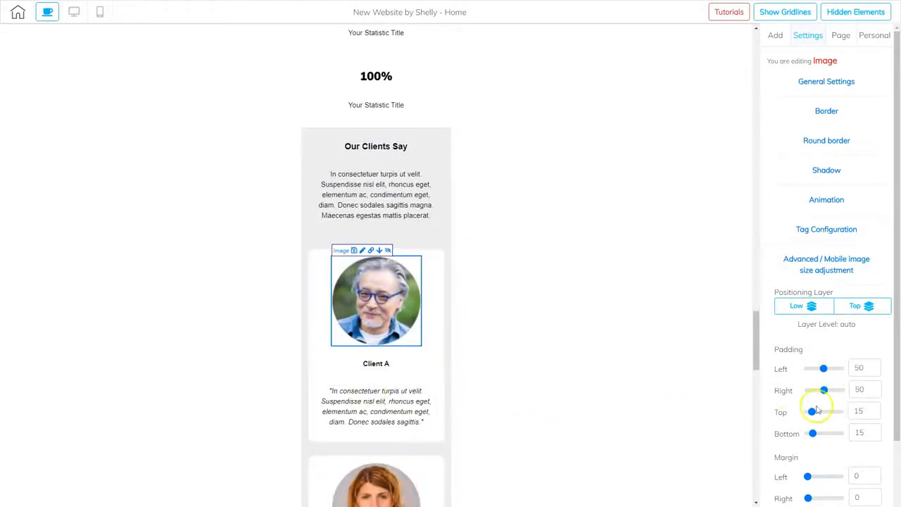
{"action": "scroll", "coordinate": [323, 423], "scroll_direction": "down", "scroll_amount": 5}
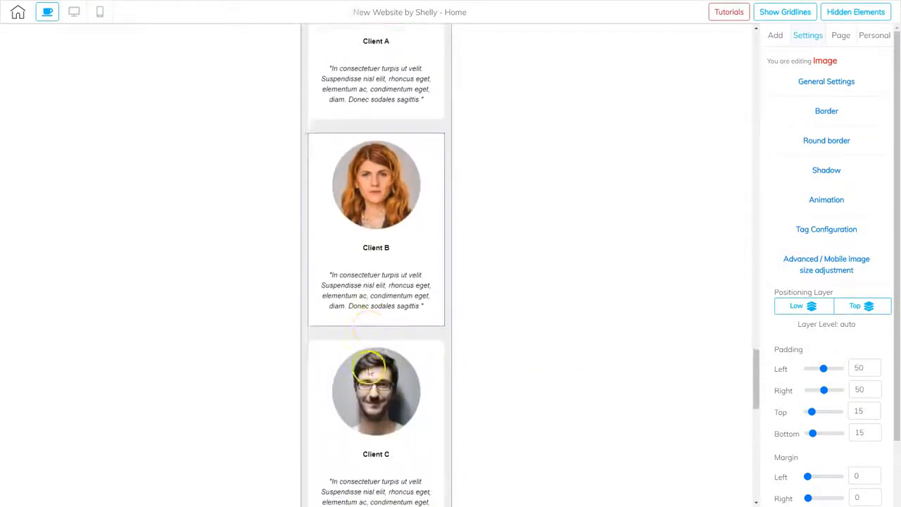
{"action": "scroll", "coordinate": [368, 398], "scroll_direction": "up", "scroll_amount": 4}
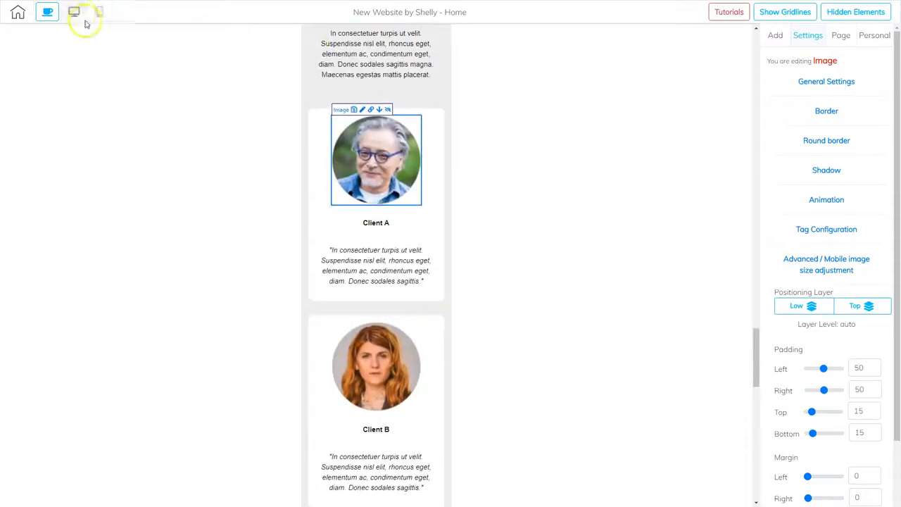
{"action": "left_click", "coordinate": [75, 12]}
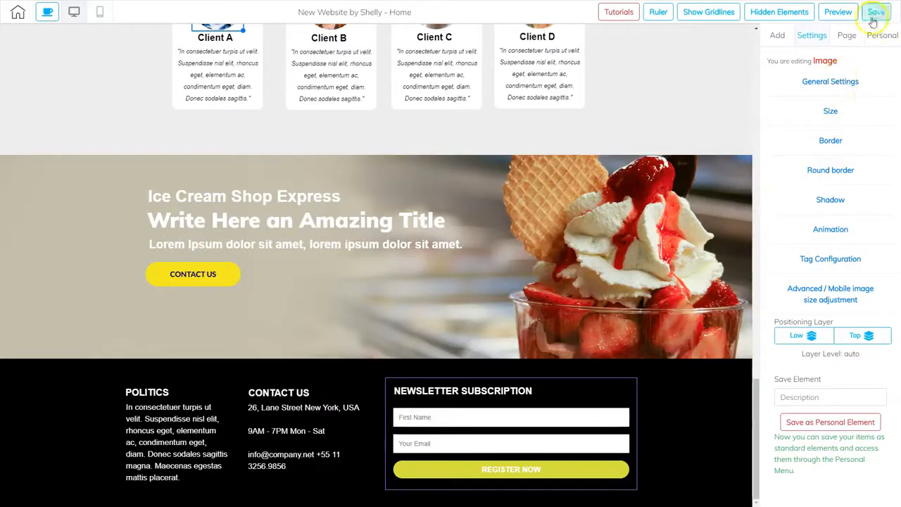
{"action": "left_click", "coordinate": [874, 13]}
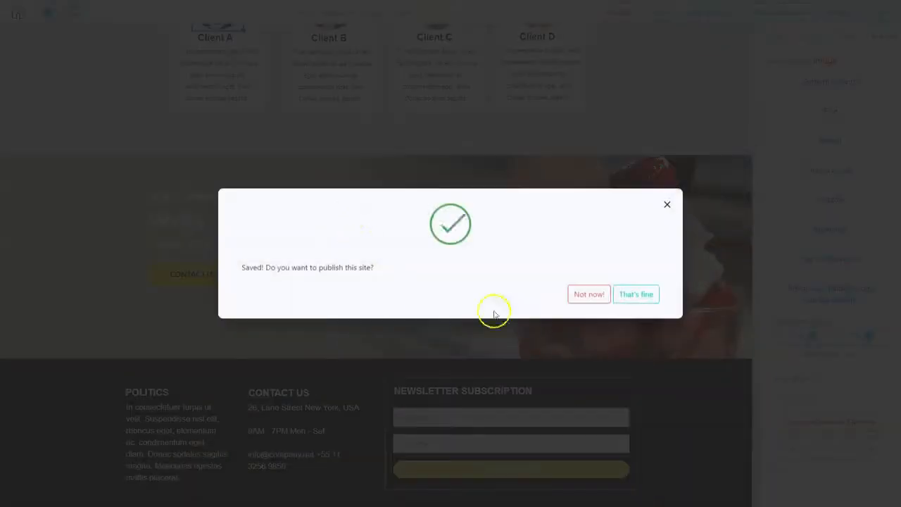
{"action": "left_click", "coordinate": [635, 297]}
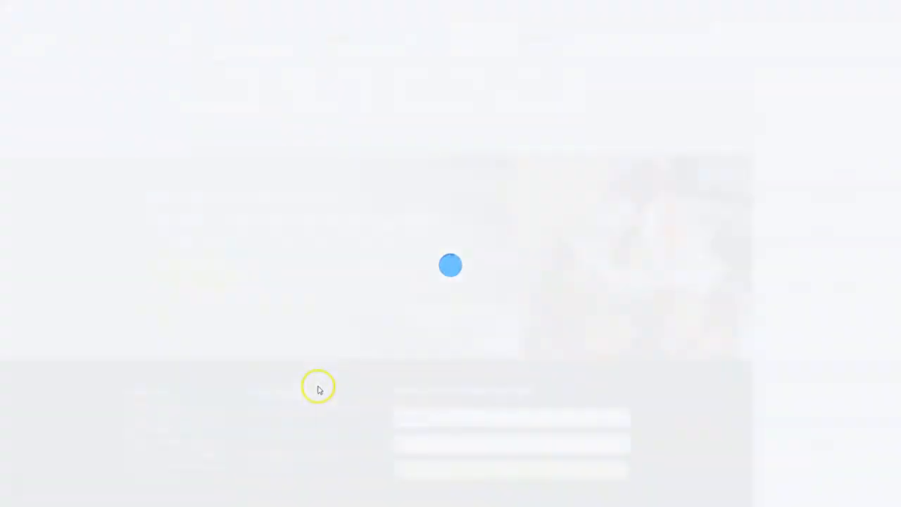
{"action": "scroll", "coordinate": [382, 359], "scroll_direction": "up", "scroll_amount": 5}
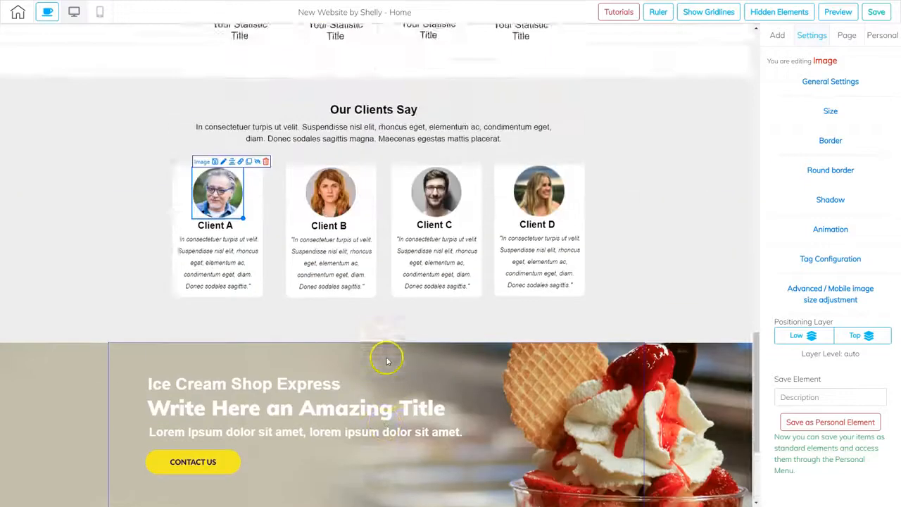
{"action": "scroll", "coordinate": [370, 278], "scroll_direction": "up", "scroll_amount": 15}
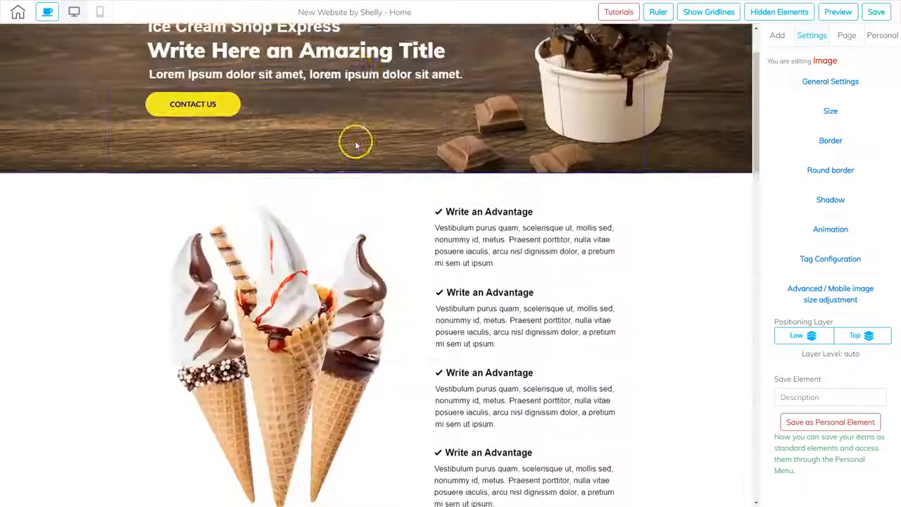
{"action": "scroll", "coordinate": [430, 244], "scroll_direction": "down", "scroll_amount": 6}
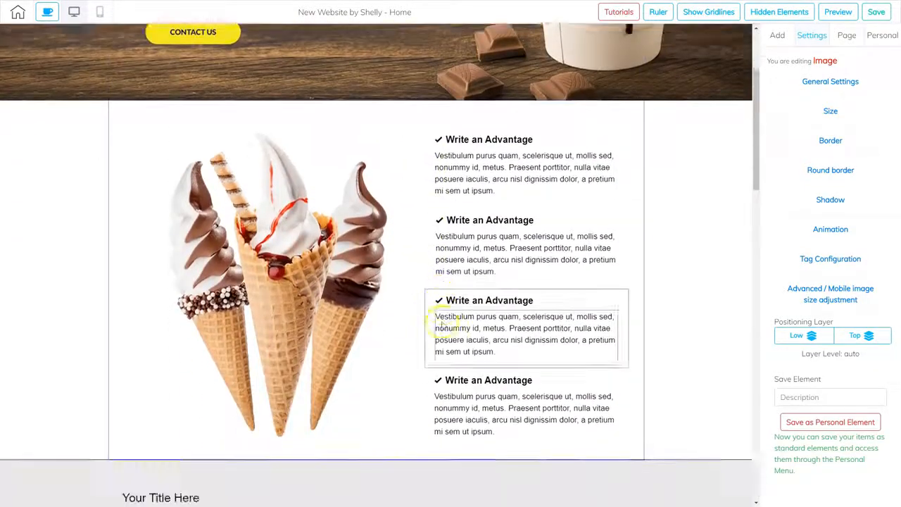
{"action": "scroll", "coordinate": [446, 345], "scroll_direction": "down", "scroll_amount": 9}
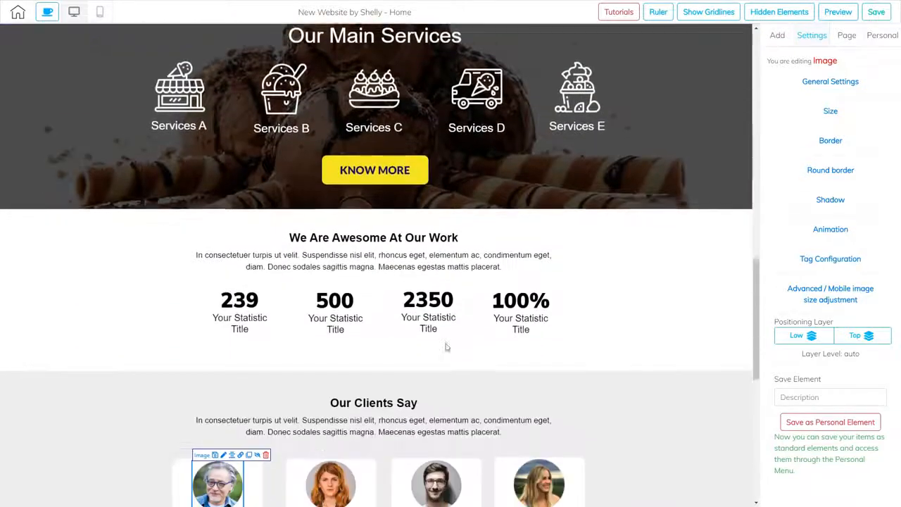
{"action": "scroll", "coordinate": [446, 345], "scroll_direction": "down", "scroll_amount": 8}
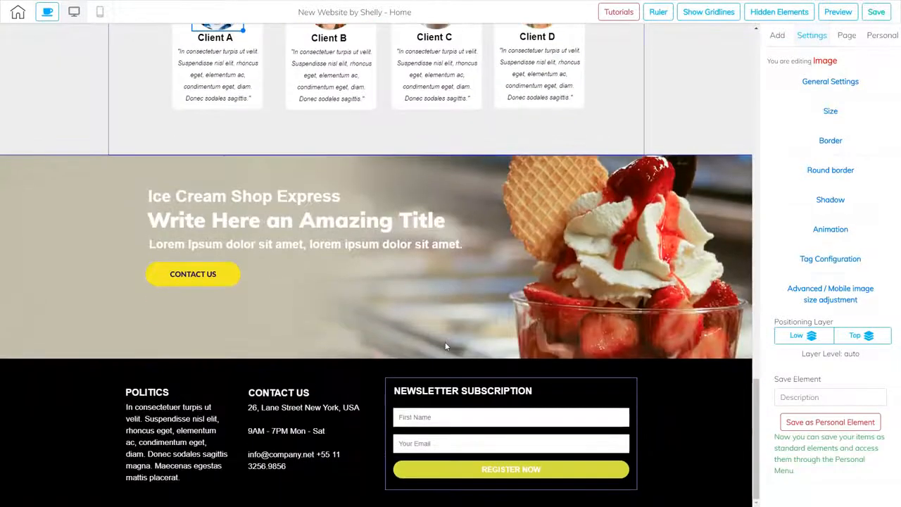
Step: Return to the mobile view and set the Black Friday logo's padding to 75 left and right and 0 top and bottom
{"action": "left_click", "coordinate": [108, 133]}
{"action": "left_click", "coordinate": [100, 12]}
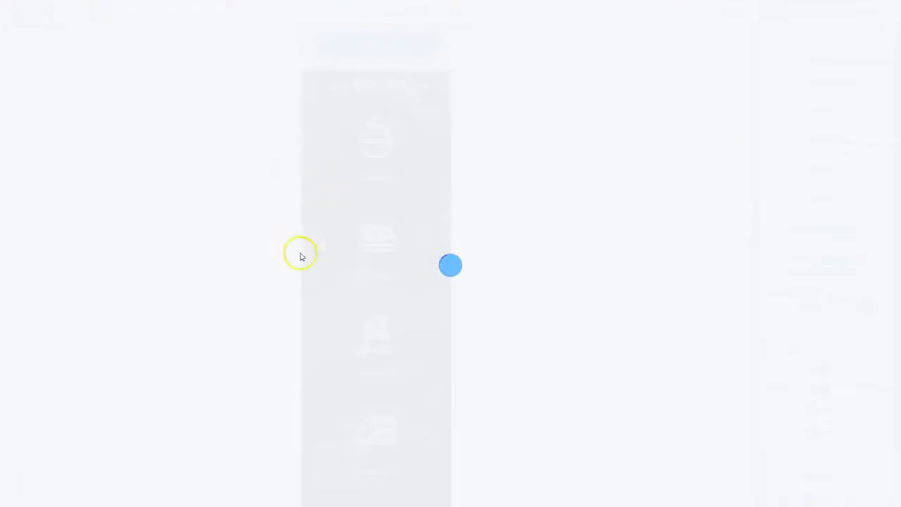
{"action": "scroll", "coordinate": [386, 181], "scroll_direction": "up", "scroll_amount": 8}
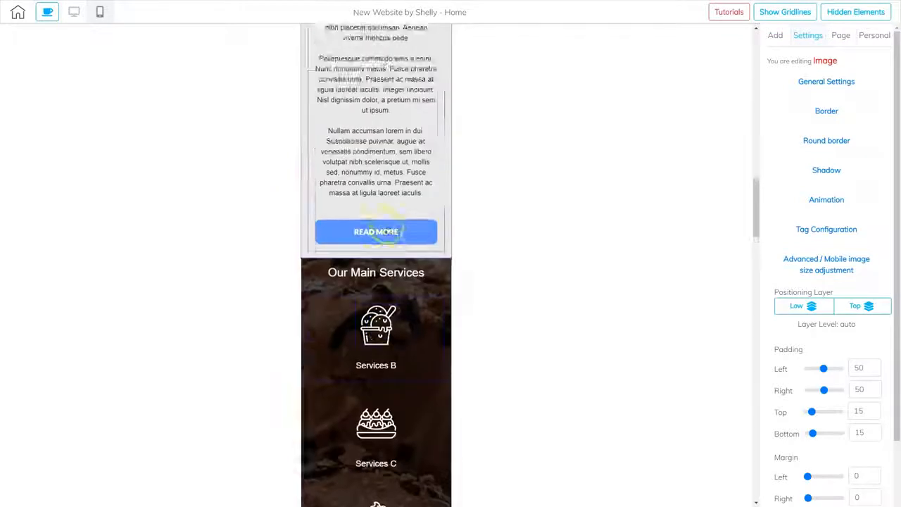
{"action": "scroll", "coordinate": [380, 225], "scroll_direction": "up", "scroll_amount": 8}
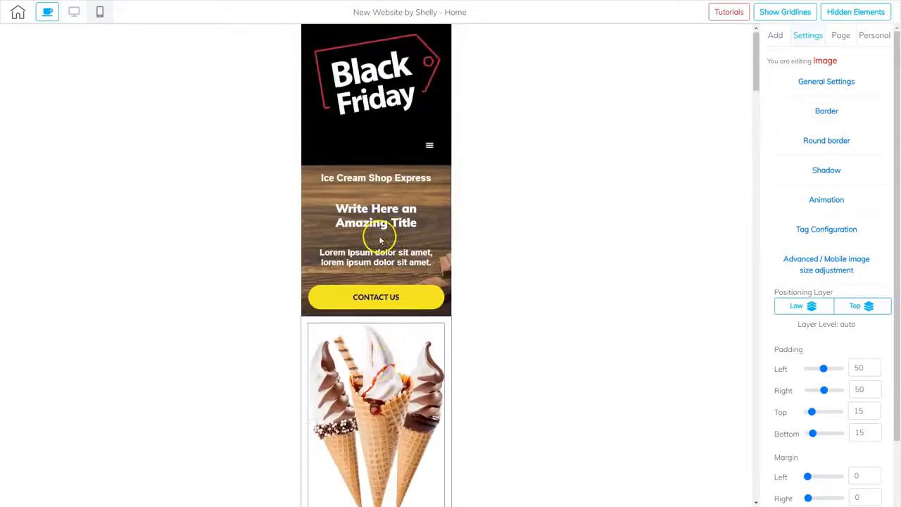
{"action": "left_click", "coordinate": [394, 74]}
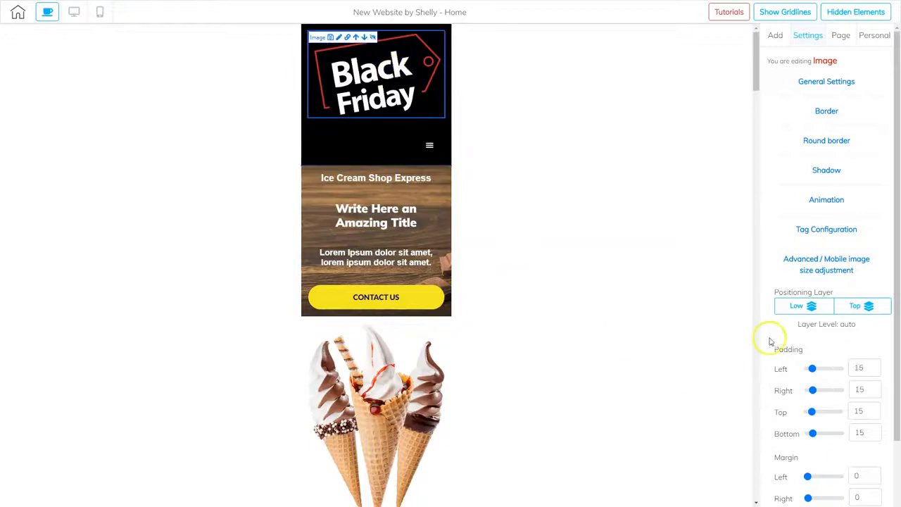
{"action": "left_click_drag", "start_coordinate": [812, 368], "coordinate": [833, 390]}
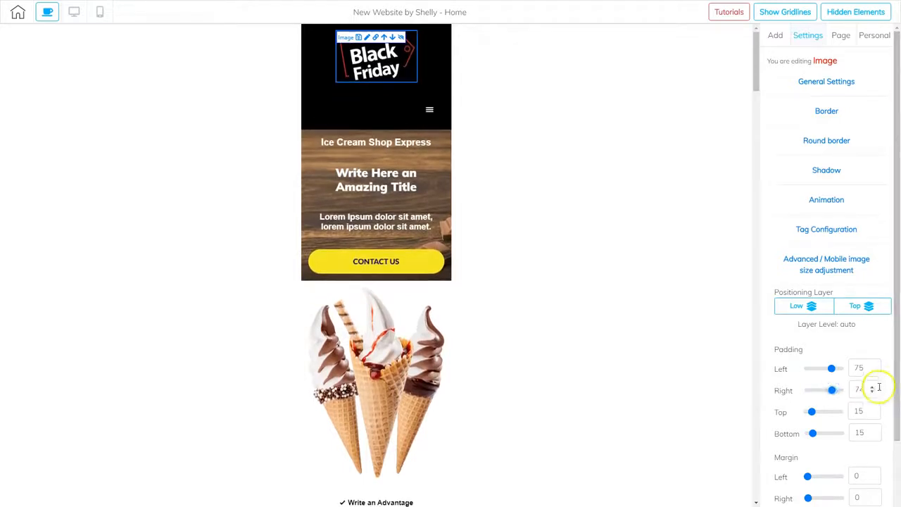
{"action": "left_click", "coordinate": [873, 390]}
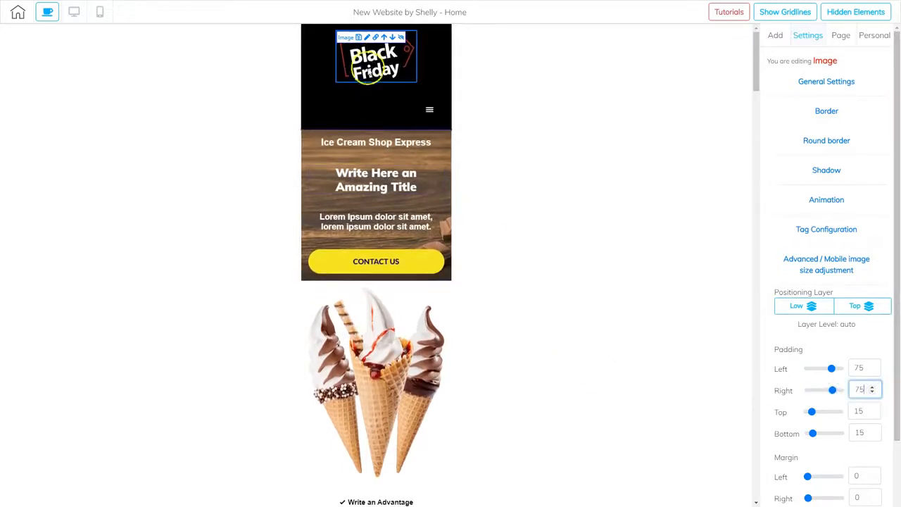
{"action": "scroll", "coordinate": [858, 386], "scroll_direction": "down", "scroll_amount": 2}
{"action": "left_click_drag", "start_coordinate": [813, 317], "coordinate": [801, 339]}
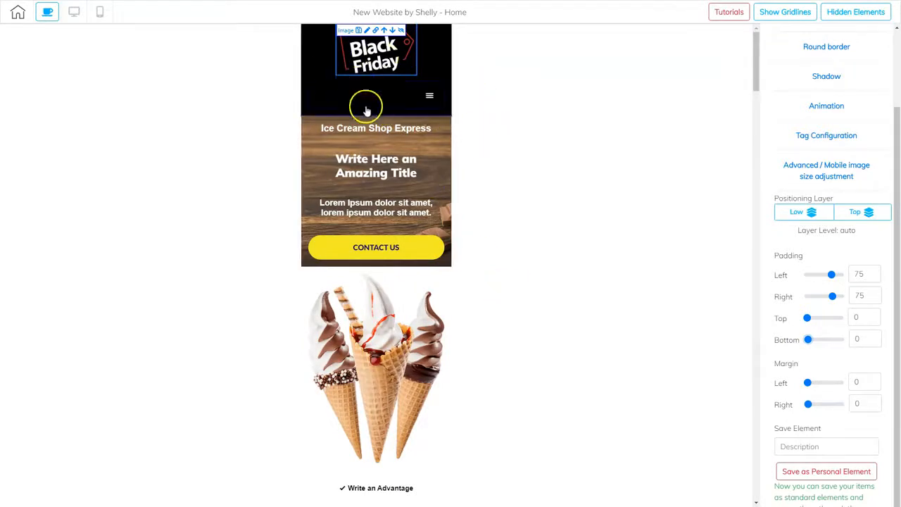
Step: Set the left and right padding of the ice cream cones image below the header banner to 100
{"action": "scroll", "coordinate": [373, 295], "scroll_direction": "down", "scroll_amount": 2}
{"action": "scroll", "coordinate": [382, 356], "scroll_direction": "down", "scroll_amount": 1}
{"action": "scroll", "coordinate": [382, 352], "scroll_direction": "down", "scroll_amount": 1}
{"action": "scroll", "coordinate": [383, 288], "scroll_direction": "up", "scroll_amount": 3}
{"action": "left_click", "coordinate": [382, 274]}
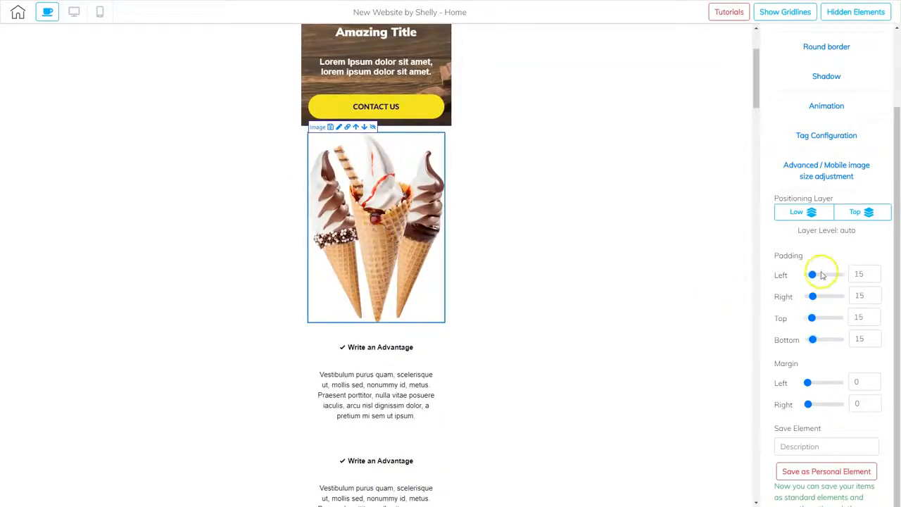
{"action": "left_click_drag", "start_coordinate": [813, 277], "coordinate": [849, 297]}
{"action": "left_click", "coordinate": [364, 297]}
Step: Review the rest of the mobile page from the advantages through the services and clients sections to the newsletter form
{"action": "scroll", "coordinate": [408, 288], "scroll_direction": "down", "scroll_amount": 9}
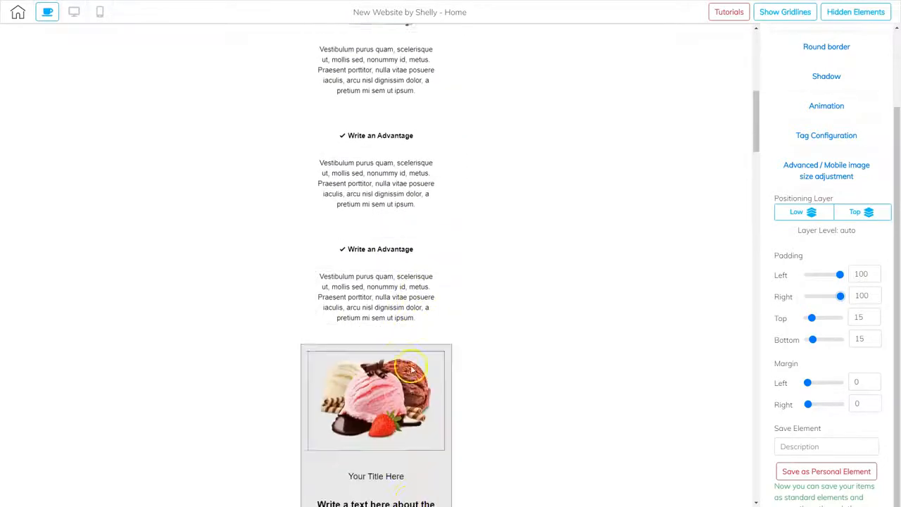
{"action": "scroll", "coordinate": [412, 367], "scroll_direction": "down", "scroll_amount": 6}
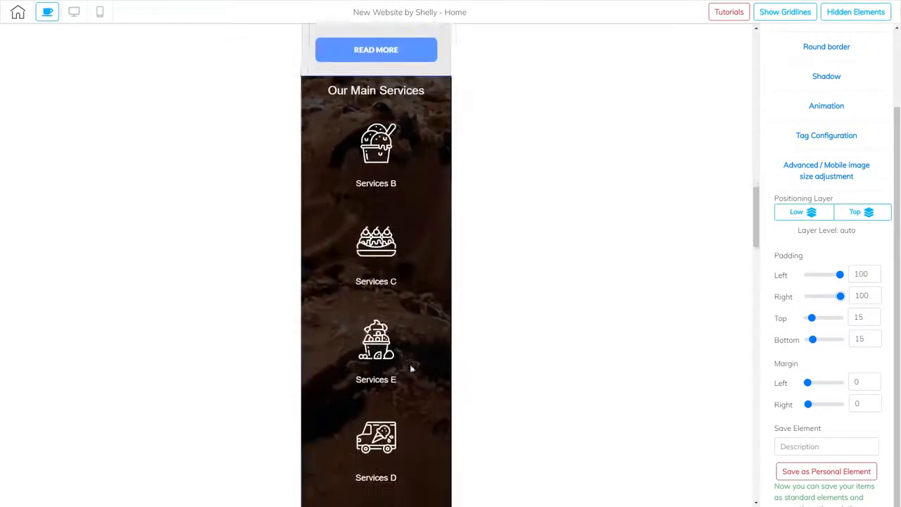
{"action": "scroll", "coordinate": [373, 418], "scroll_direction": "down", "scroll_amount": 10}
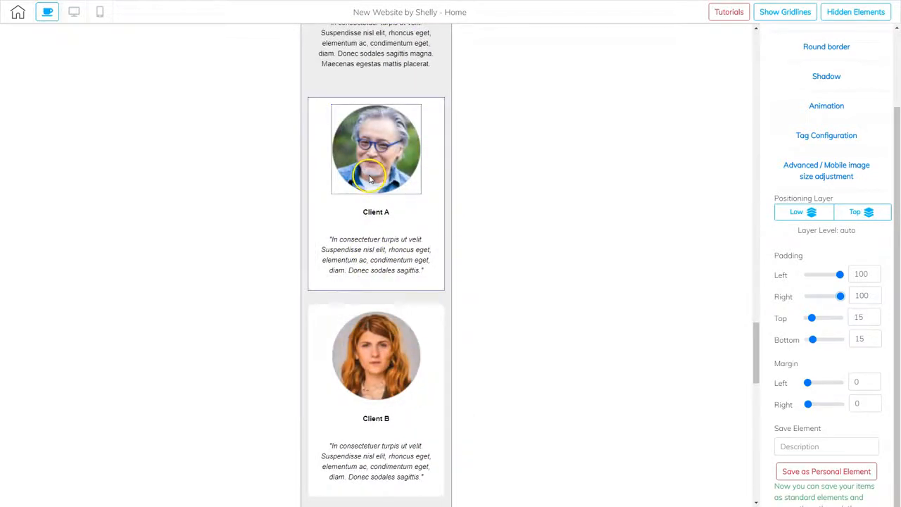
{"action": "scroll", "coordinate": [365, 227], "scroll_direction": "down", "scroll_amount": 12}
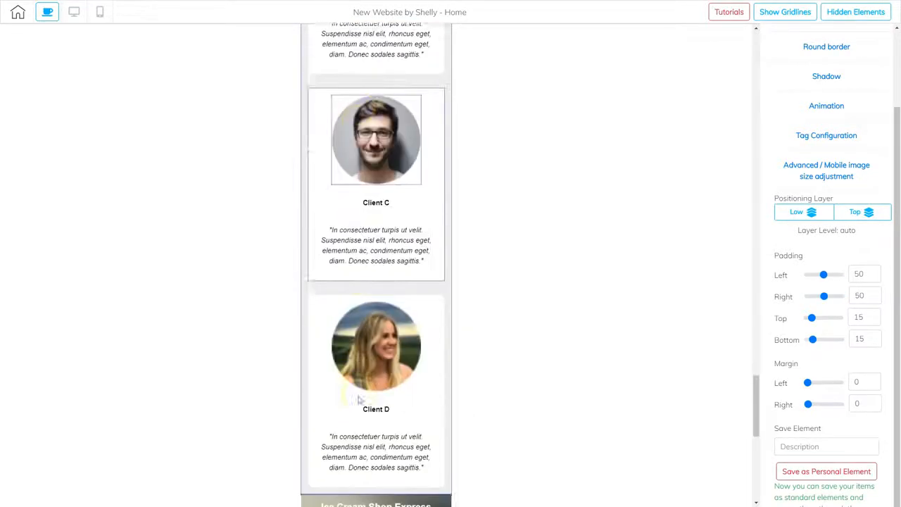
{"action": "scroll", "coordinate": [358, 400], "scroll_direction": "down", "scroll_amount": 1}
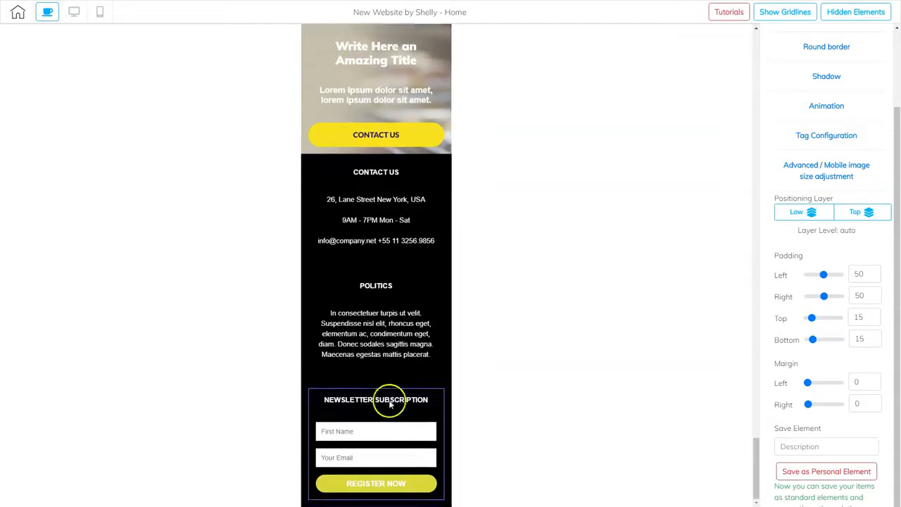
{"action": "scroll", "coordinate": [389, 403], "scroll_direction": "up", "scroll_amount": 12}
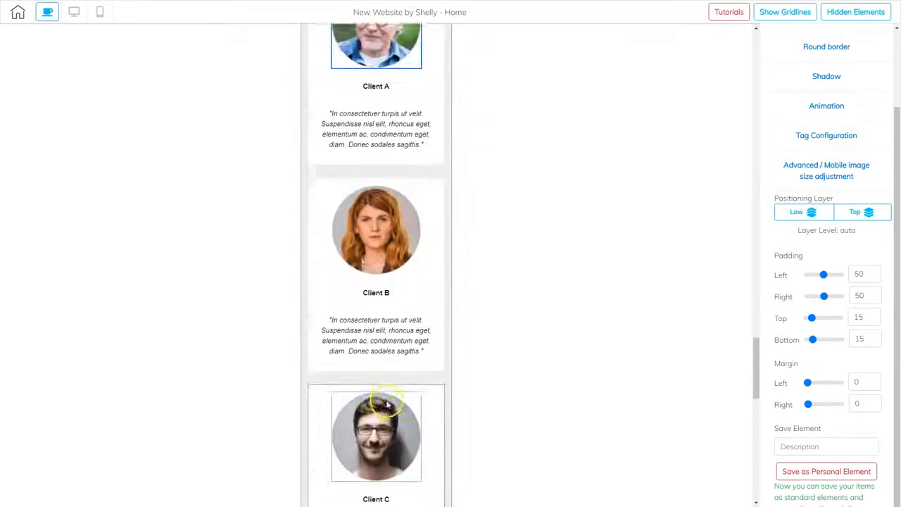
{"action": "scroll", "coordinate": [386, 403], "scroll_direction": "up", "scroll_amount": 15}
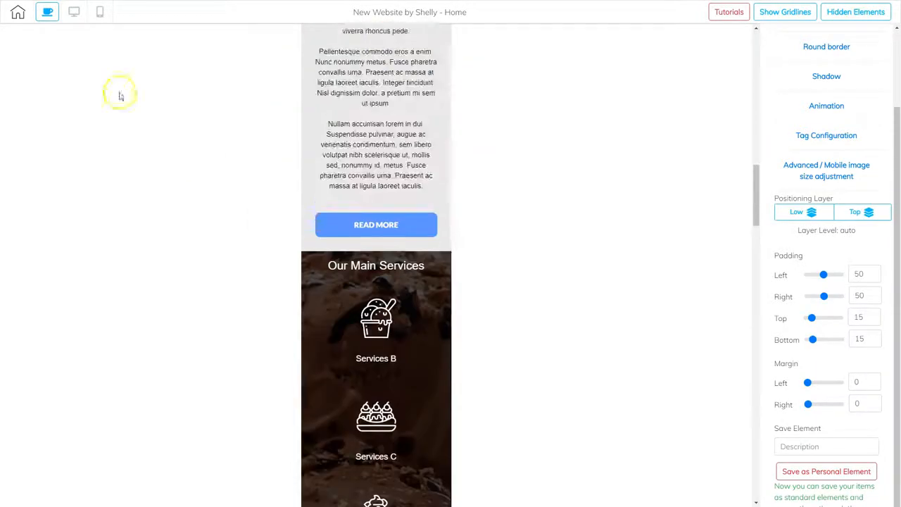
Step: Switch to the desktop view, save the website and publish it
{"action": "left_click", "coordinate": [73, 13]}
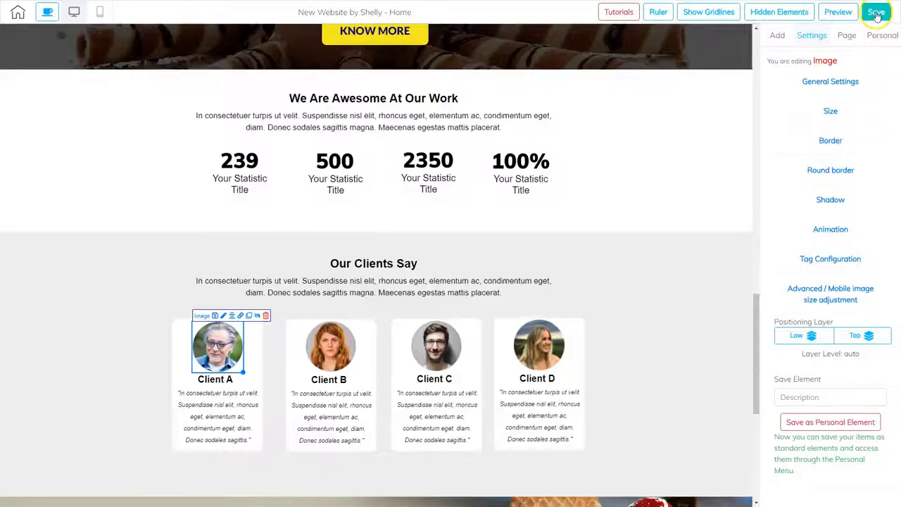
{"action": "left_click", "coordinate": [876, 11]}
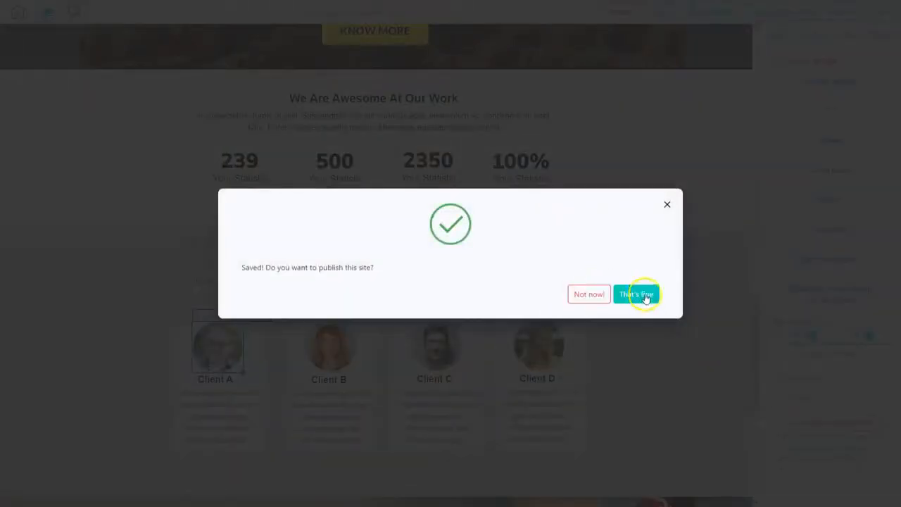
{"action": "left_click", "coordinate": [641, 295]}
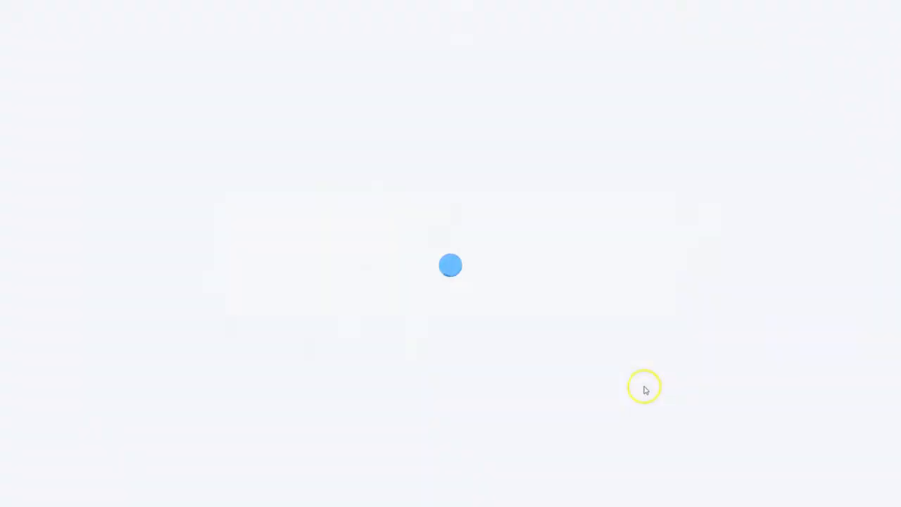
{"action": "scroll", "coordinate": [539, 272], "scroll_direction": "up", "scroll_amount": 8}
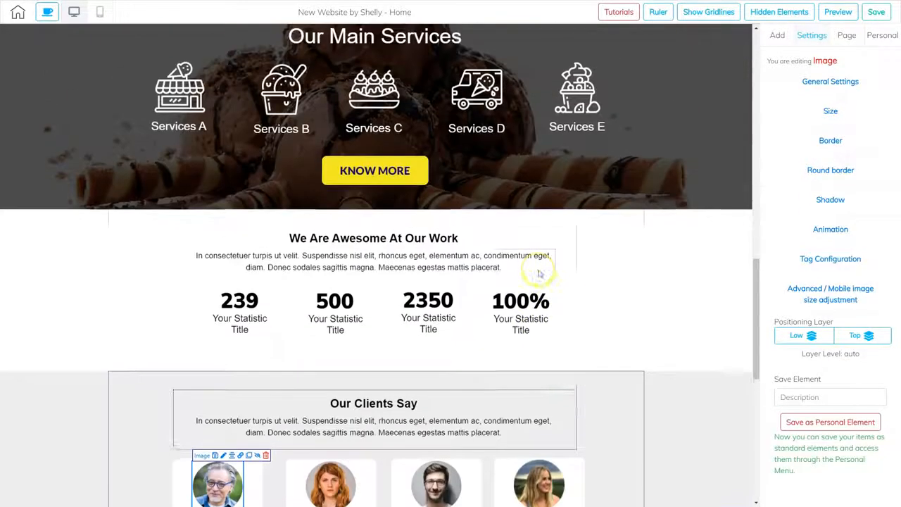
Step: Review the whole desktop page from the header menu and banner through advantages, services, statistics and clients to the footer's newsletter form
{"action": "scroll", "coordinate": [539, 273], "scroll_direction": "up", "scroll_amount": 10}
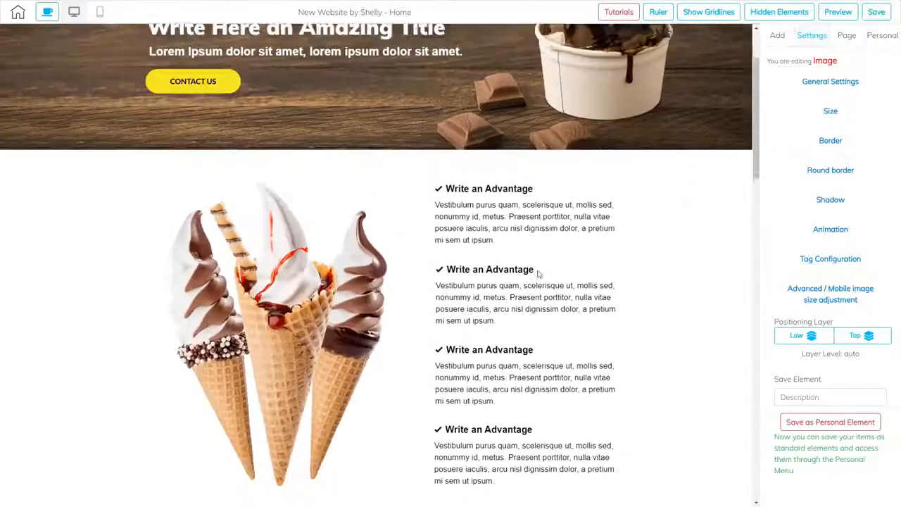
{"action": "left_click", "coordinate": [484, 73]}
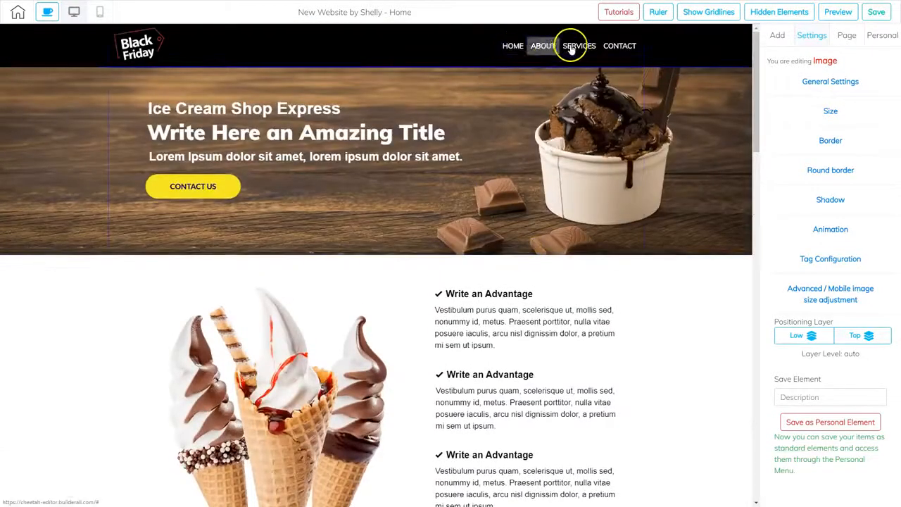
{"action": "left_click", "coordinate": [413, 258]}
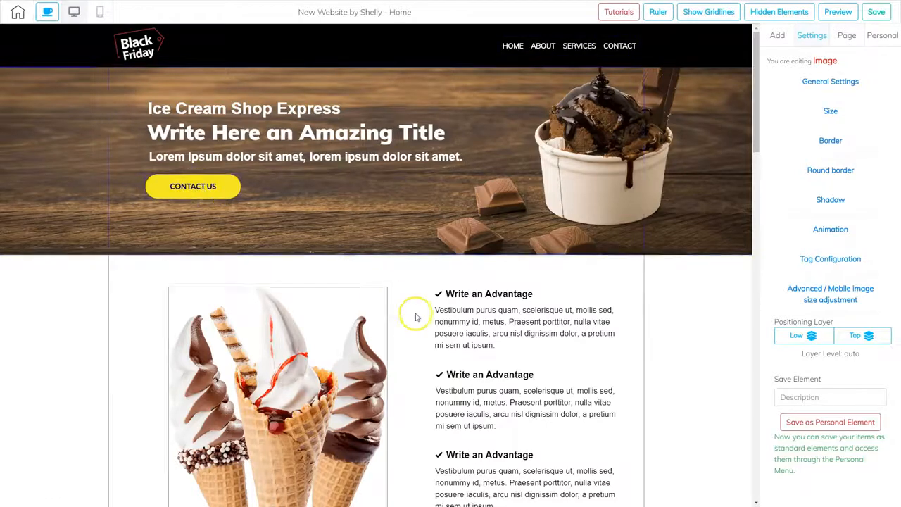
{"action": "scroll", "coordinate": [416, 317], "scroll_direction": "down", "scroll_amount": 6}
{"action": "scroll", "coordinate": [416, 319], "scroll_direction": "down", "scroll_amount": 5}
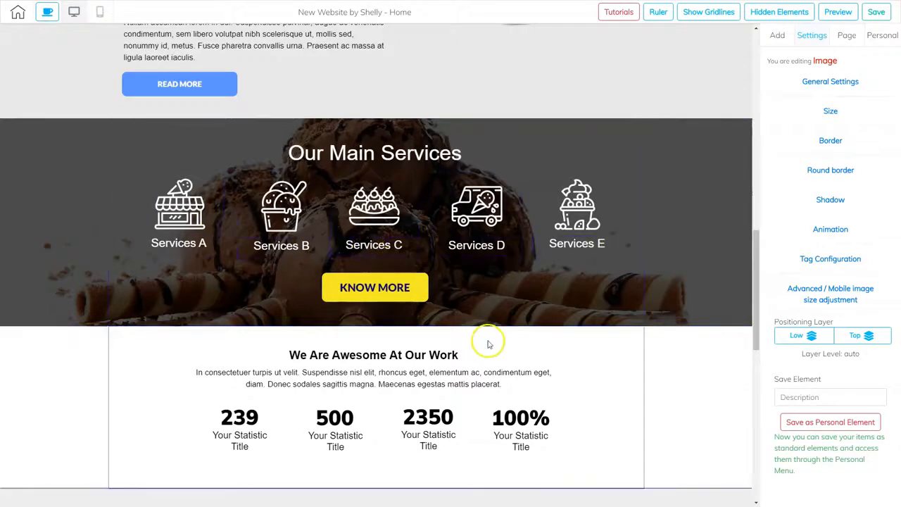
{"action": "scroll", "coordinate": [484, 337], "scroll_direction": "down", "scroll_amount": 2}
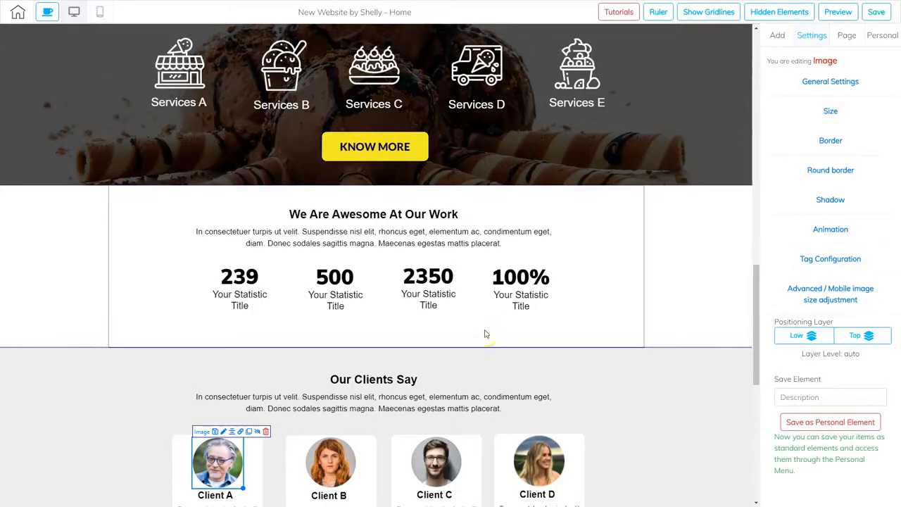
{"action": "scroll", "coordinate": [482, 282], "scroll_direction": "down", "scroll_amount": 3}
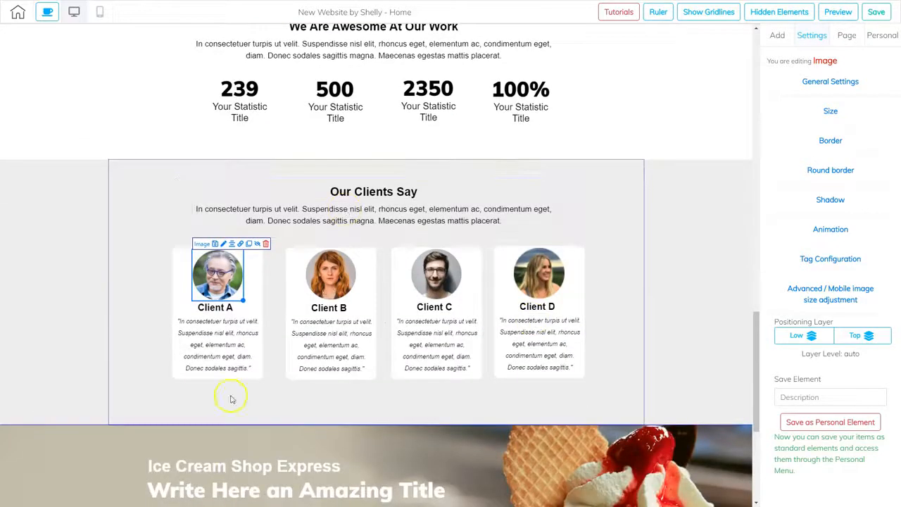
{"action": "scroll", "coordinate": [292, 426], "scroll_direction": "down", "scroll_amount": 4}
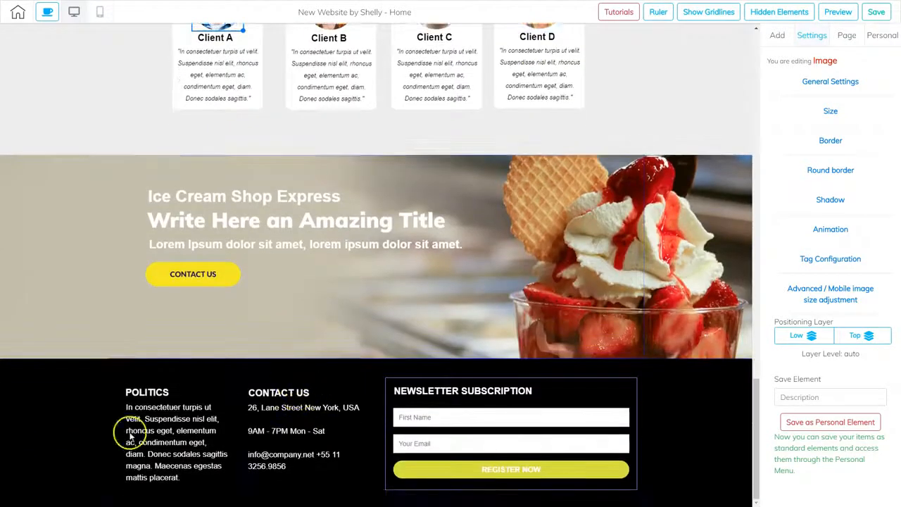